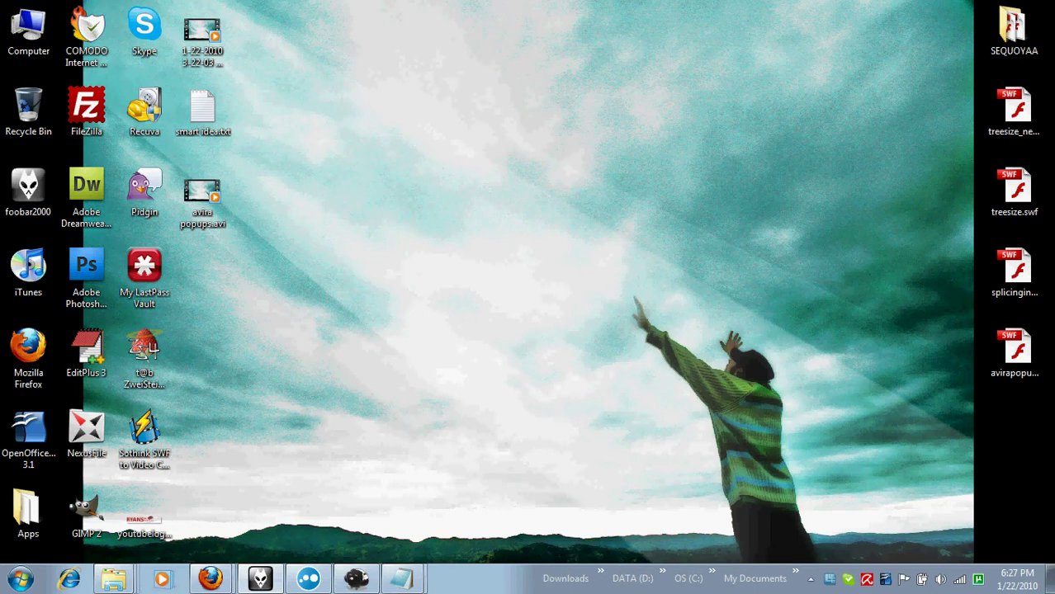
- Open then hide the music player, and briefly open and close the Computer drives window
left_click(357, 578)
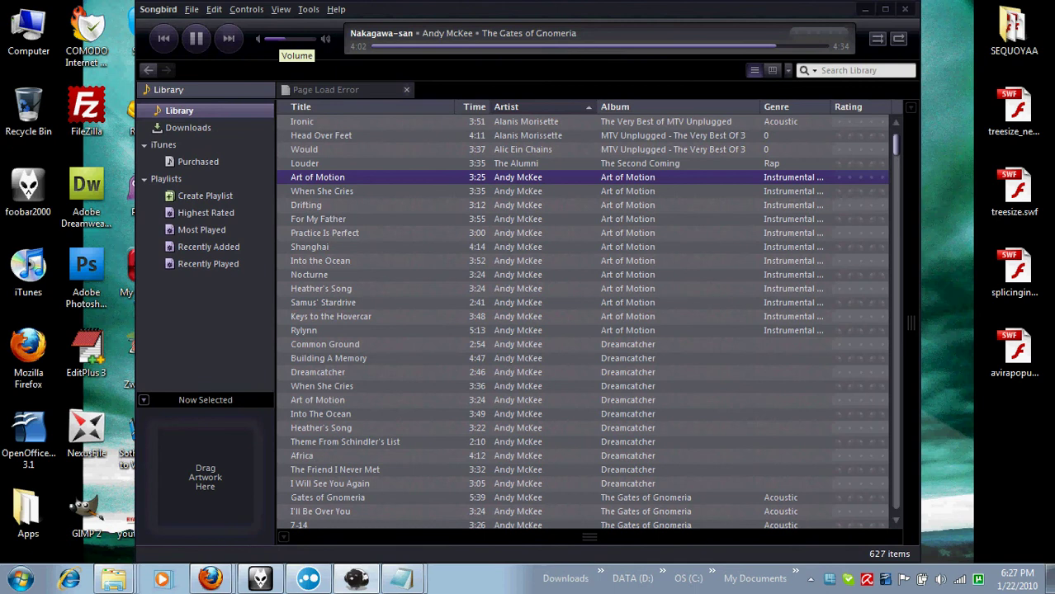
key("super+d")
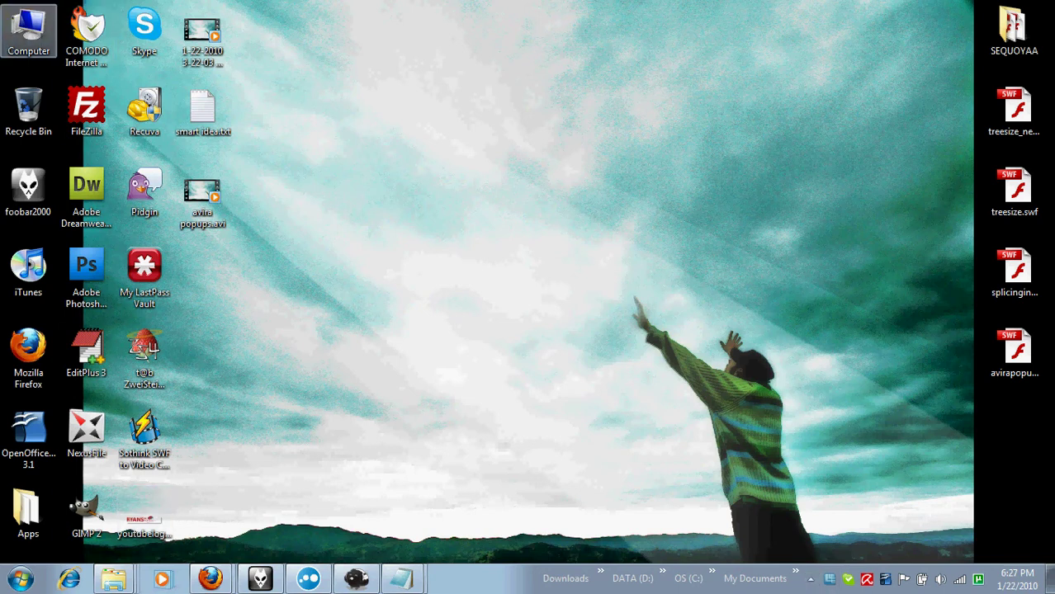
double_click(28, 30)
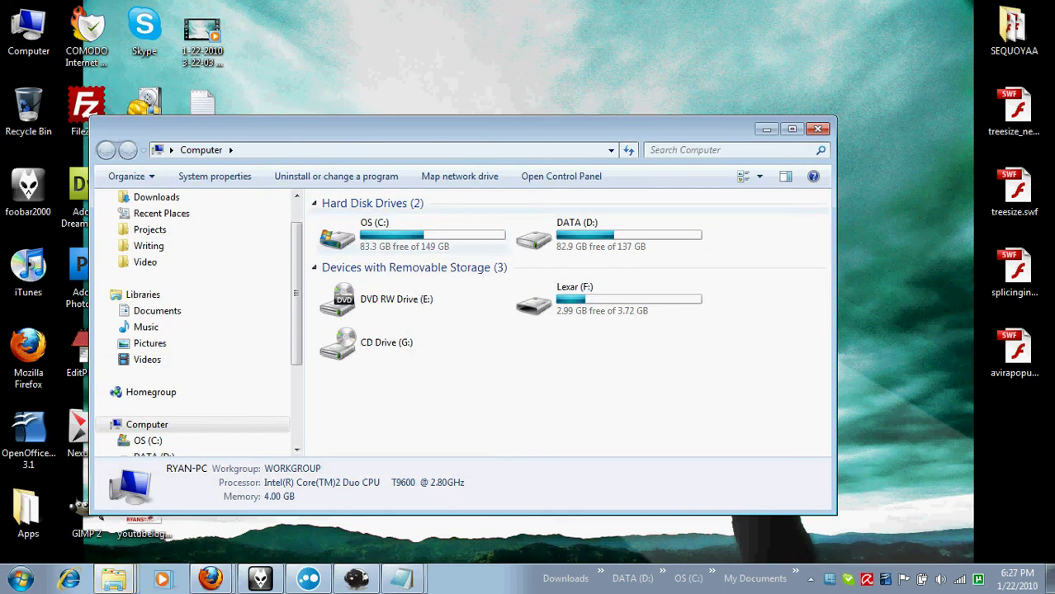
key("alt+F4")
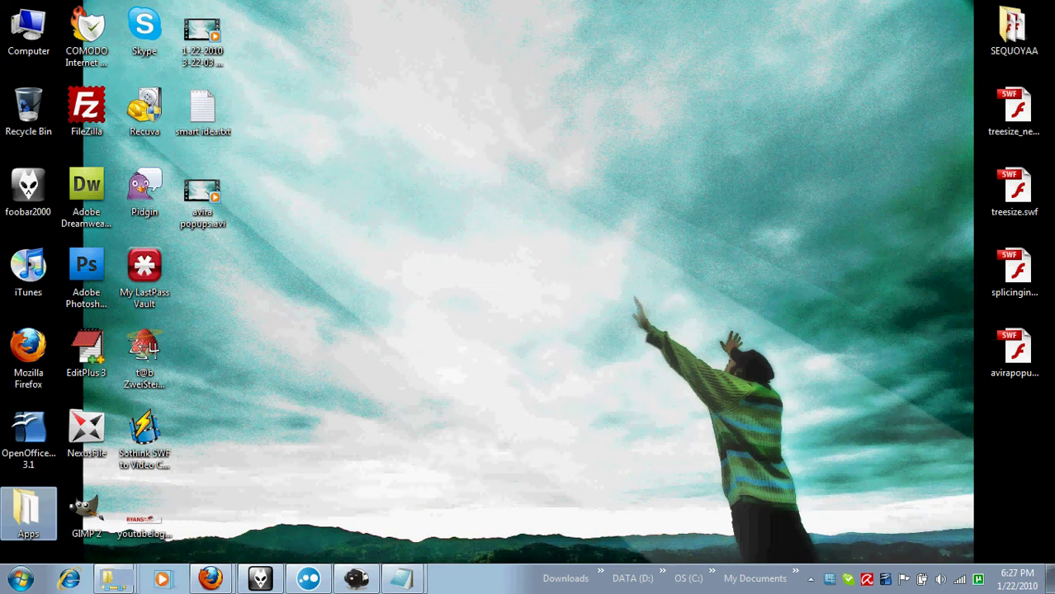
- Launch CCleaner from the Apps folder and approve the elevation prompt
double_click(28, 512)
key("Return")
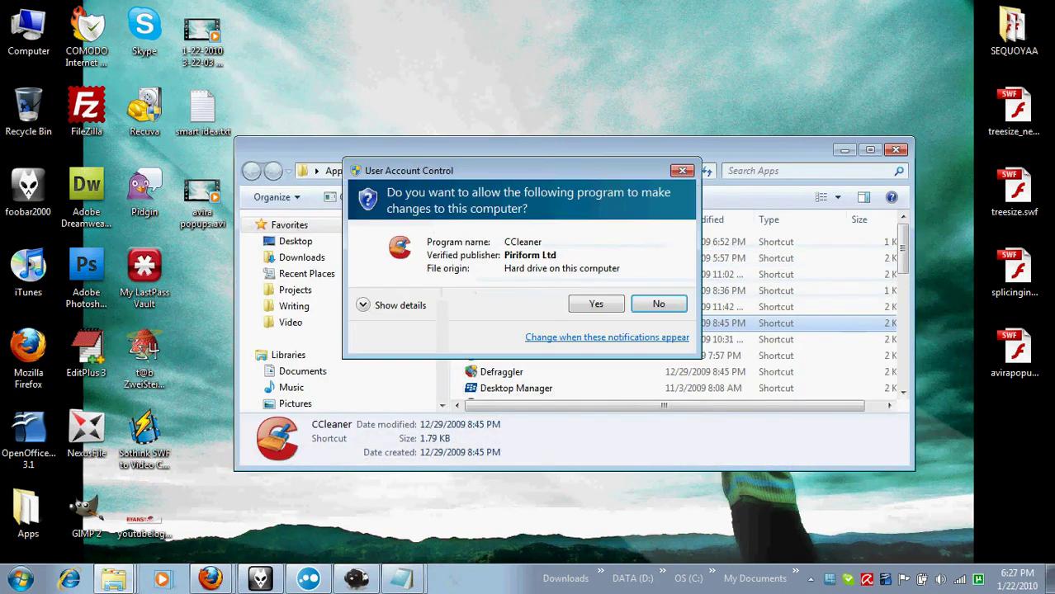
key("alt+y")
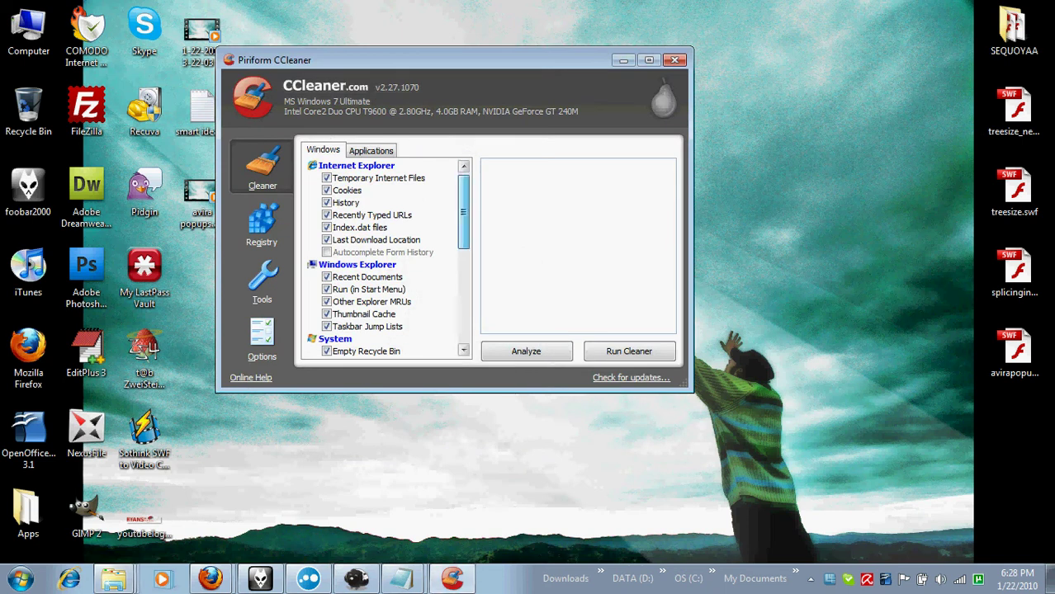
- Run a CCleaner analysis, dismissing both close-Firefox warnings
left_click(463, 350)
left_click(463, 165)
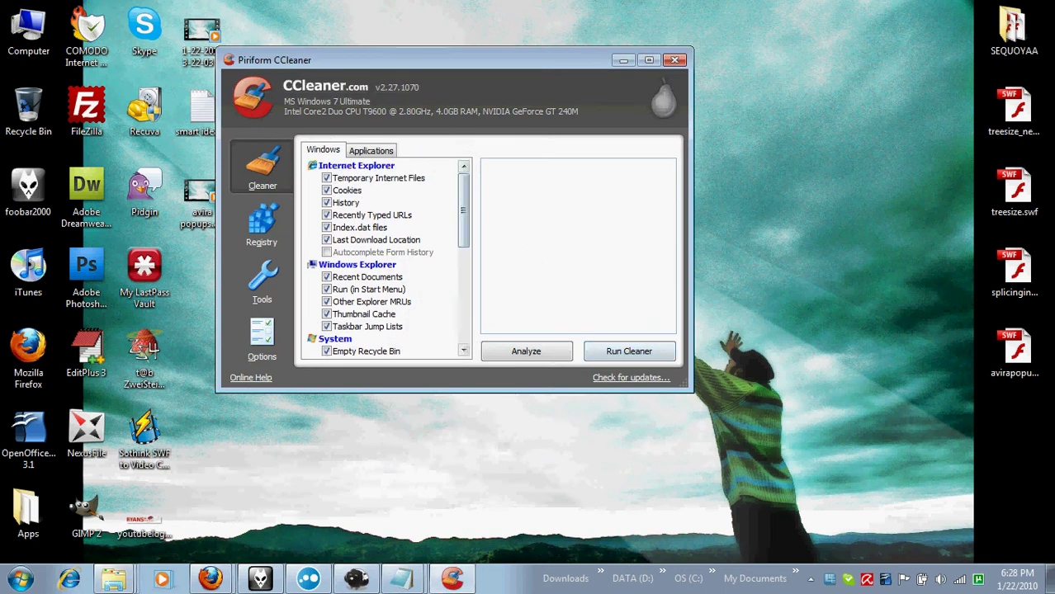
left_click(526, 350)
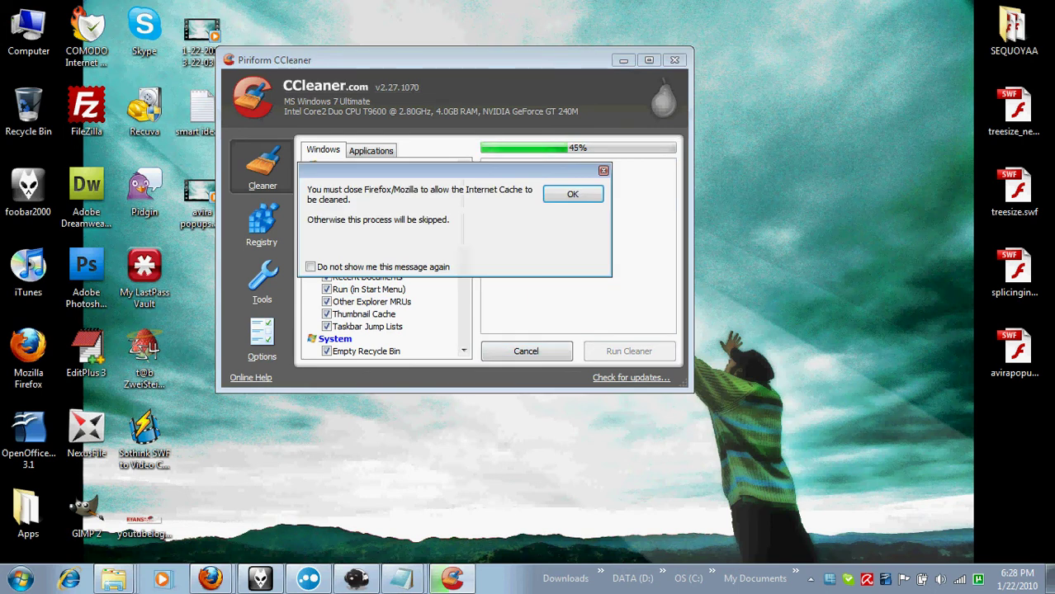
key("Return")
key("Return")
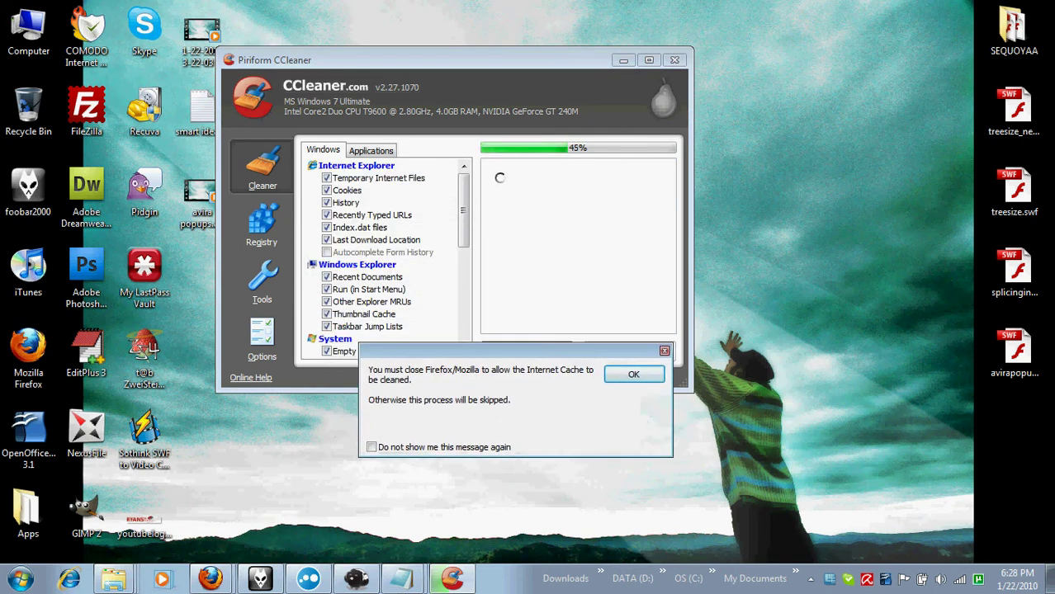
key("Return")
- Select the 29.2 MB to-be-removed result line, then close CCleaner
triple_click(565, 185)
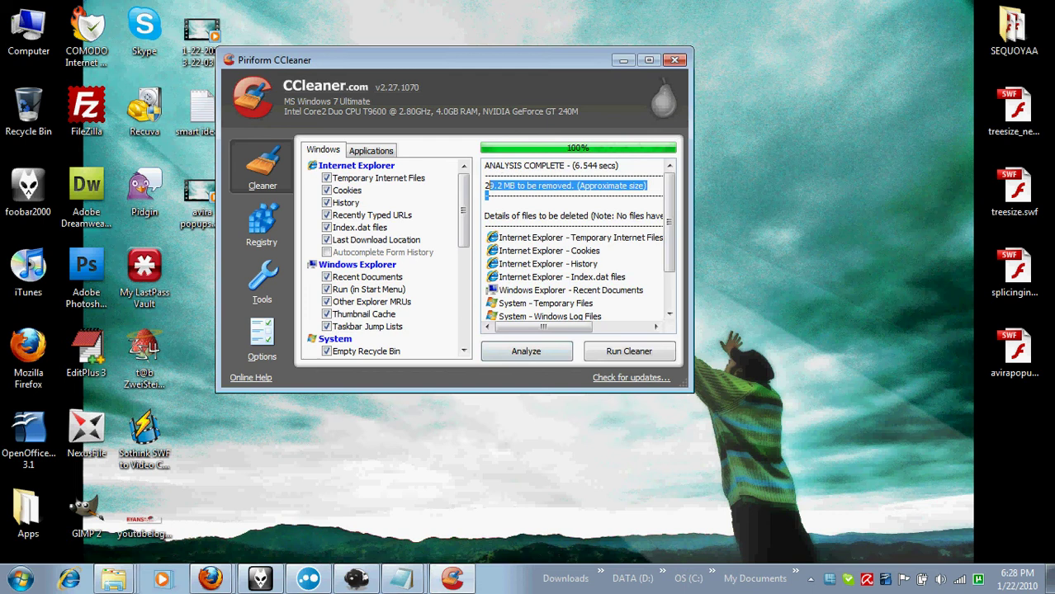
left_click_drag(489, 186, 569, 186)
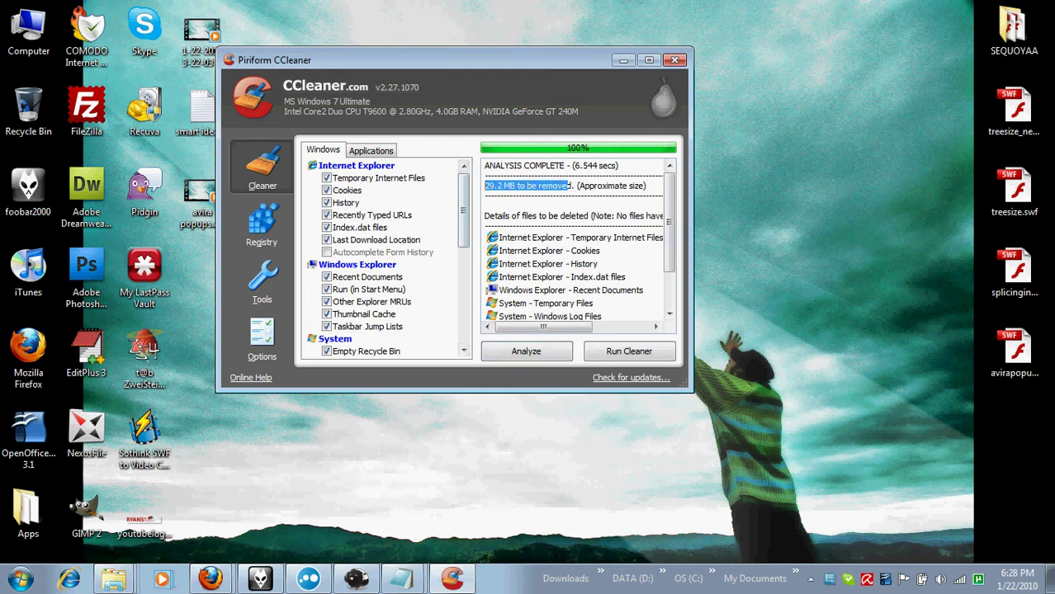
left_click(577, 213)
triple_click(637, 213)
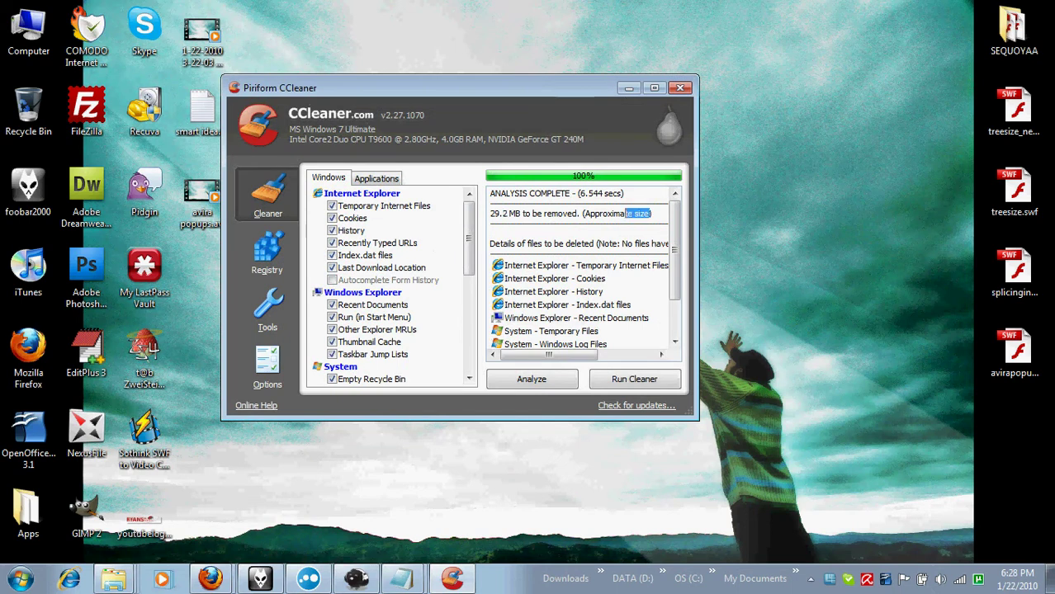
left_click_drag(551, 213, 490, 212)
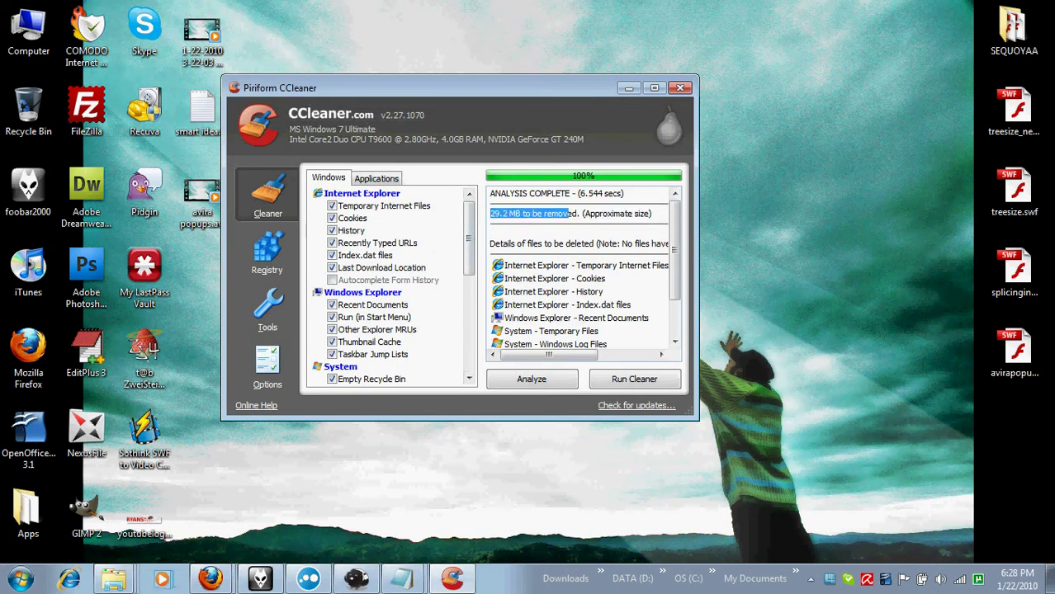
key("alt+F4")
- Launch TreeSize Free from the tray launcher's Information tools and scan drive OS (C:)
left_click(810, 579)
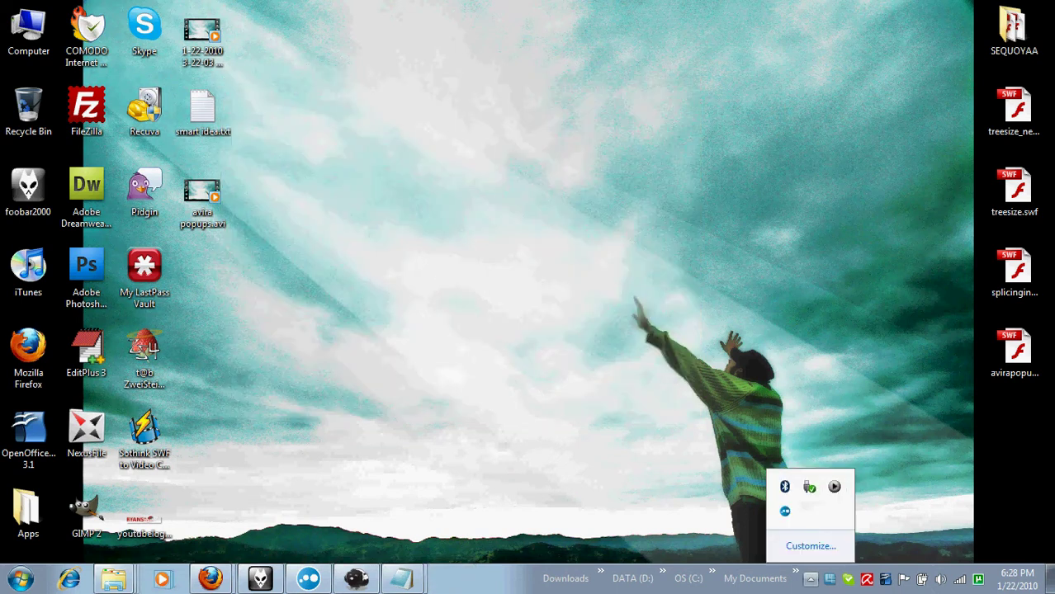
right_click(833, 486)
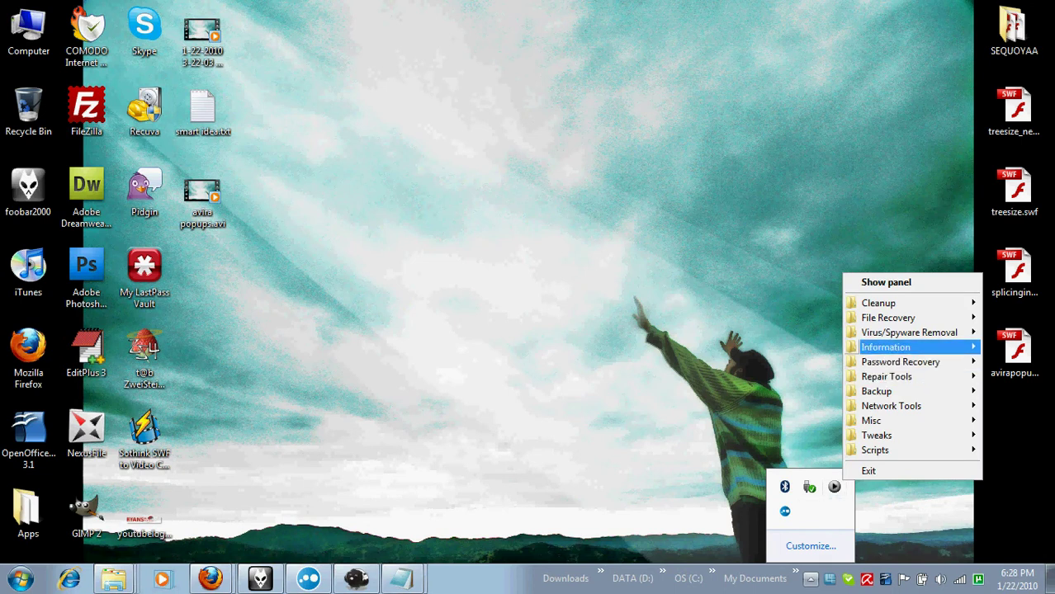
mouse_move(907, 348)
left_click(688, 553)
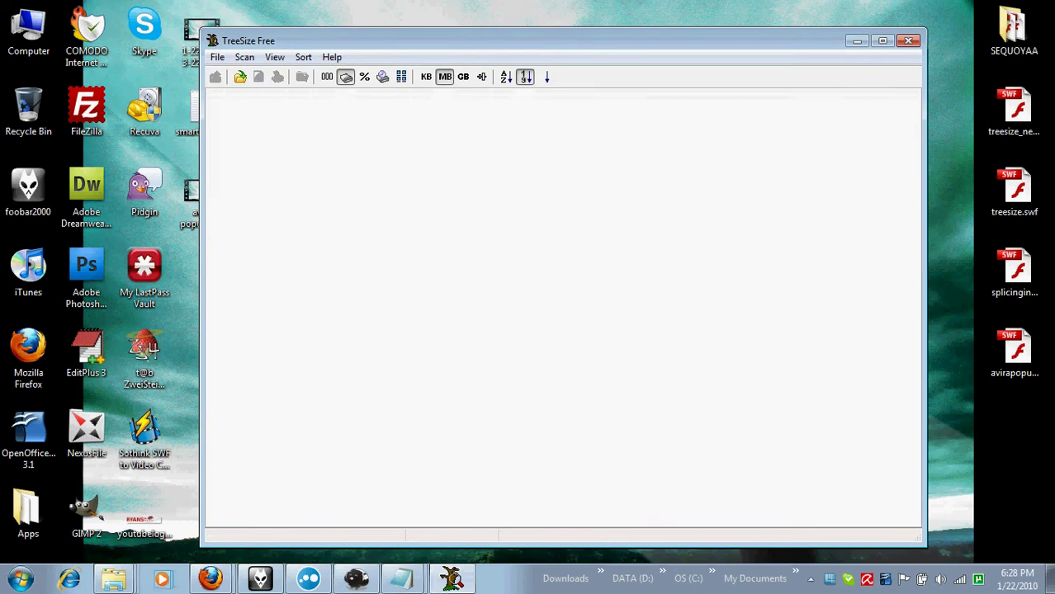
left_click(239, 75)
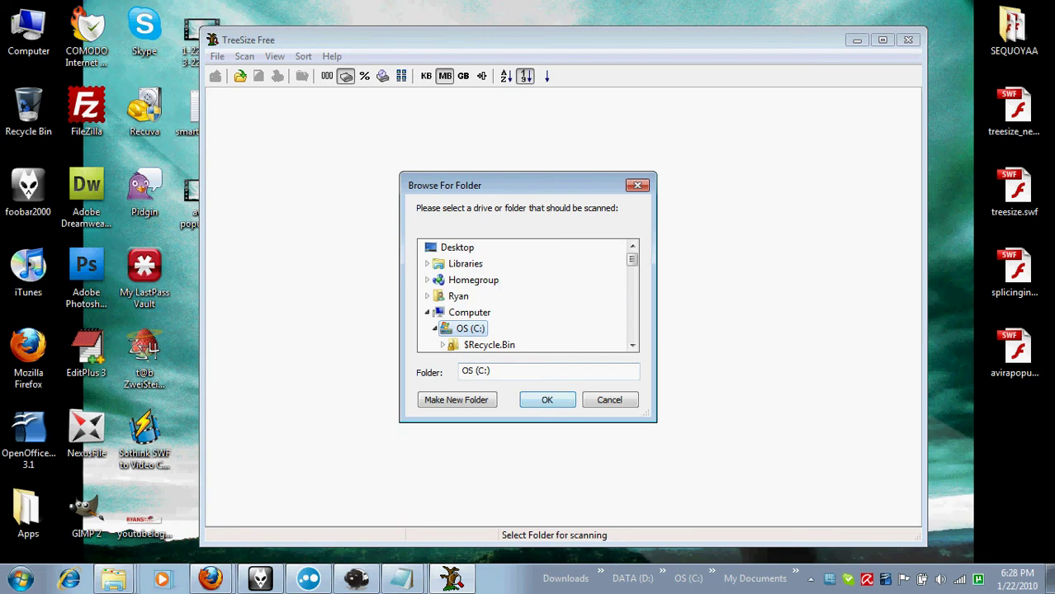
key("Return")
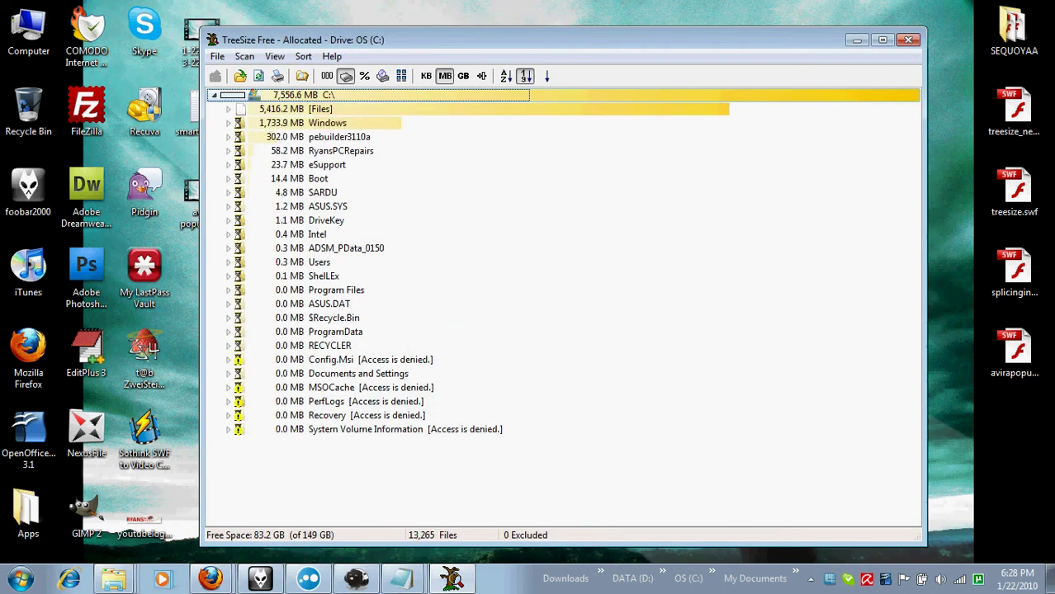
mouse_move(339, 137)
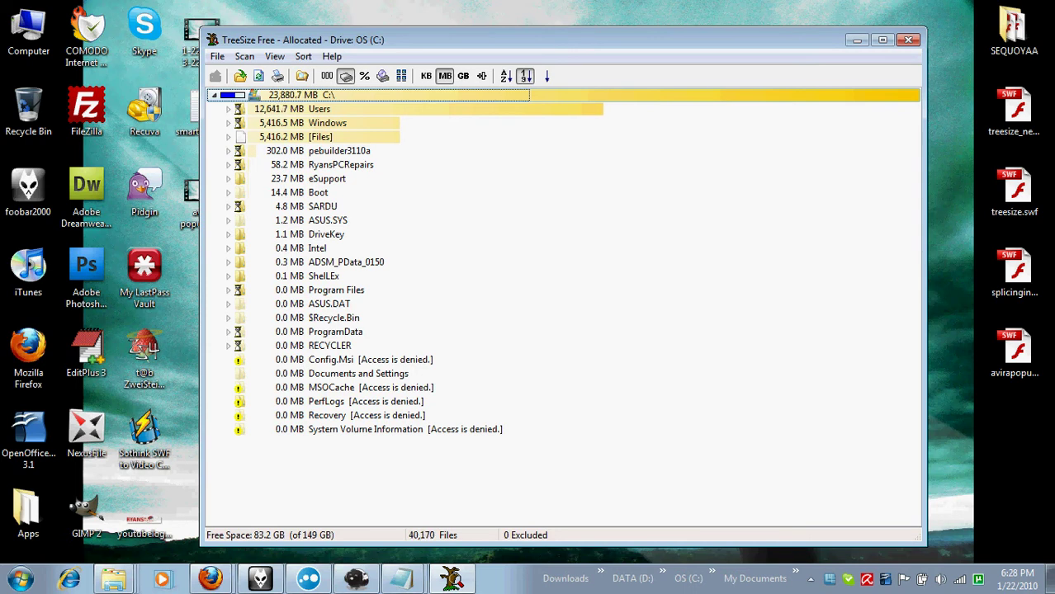
- Expand the C: tree through Users > Ryan > Documents down to Studio One
double_click(320, 136)
key("Left")
key("Left")
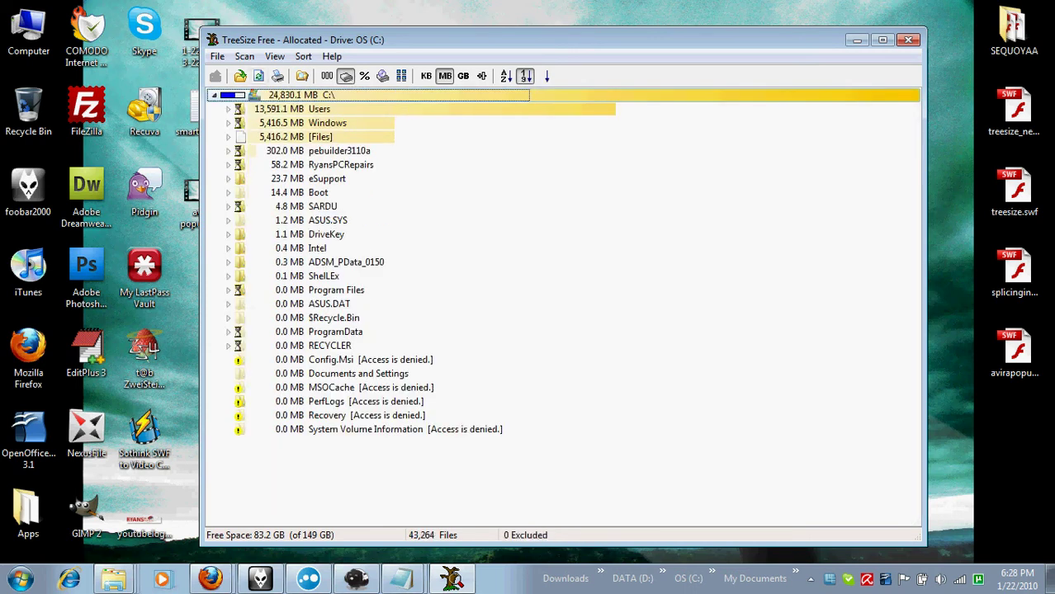
key("Right")
key("Right")
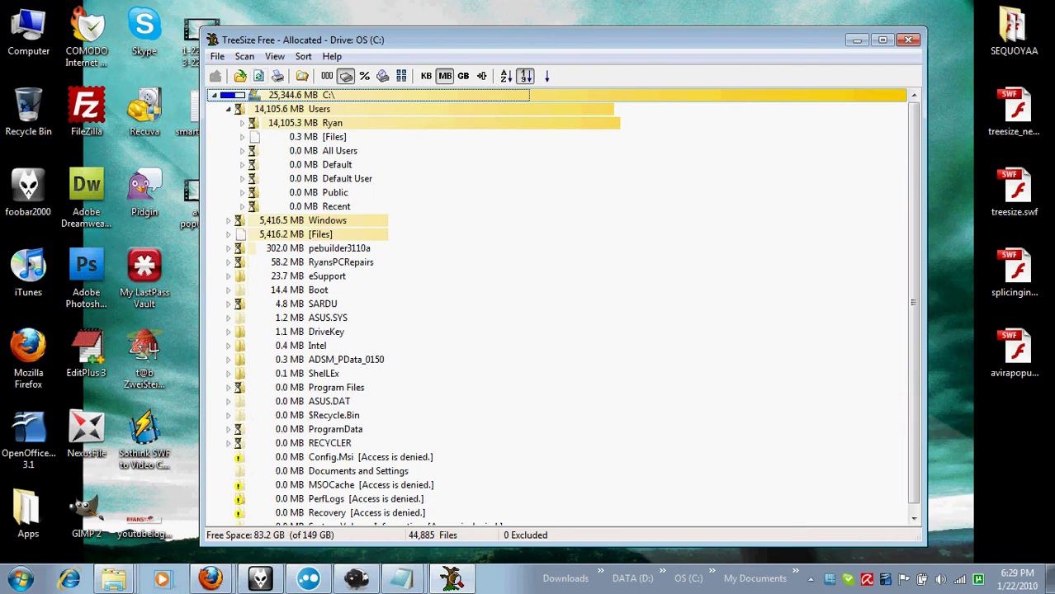
key("Right")
key("Right")
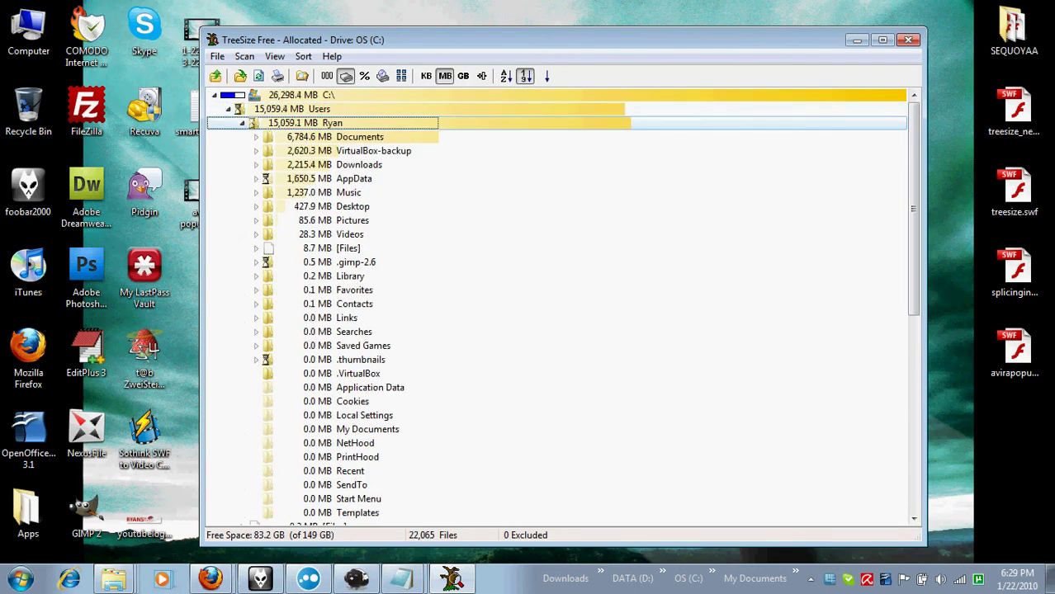
key("Right")
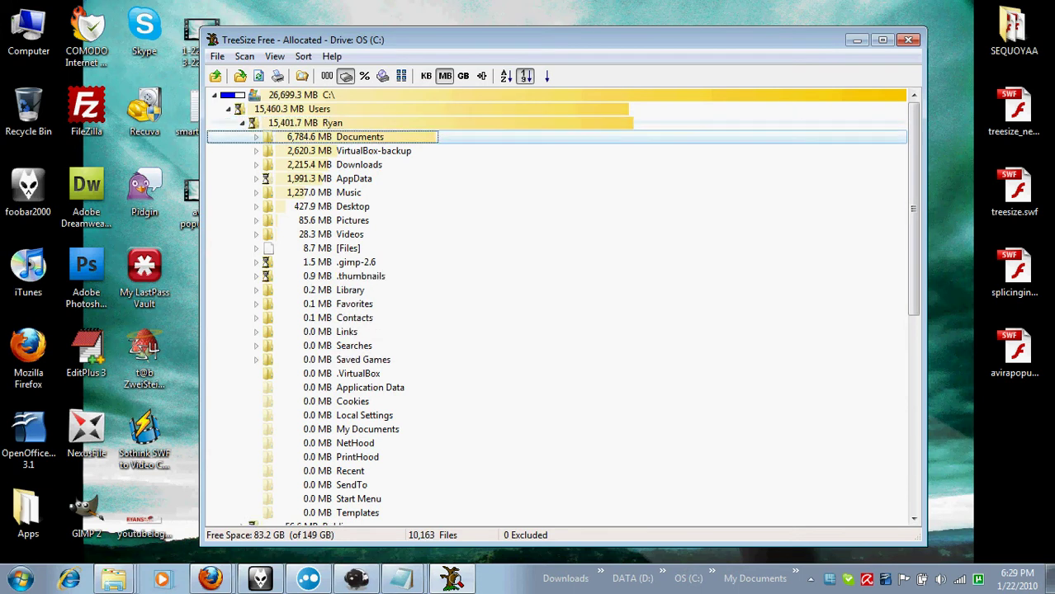
key("Left")
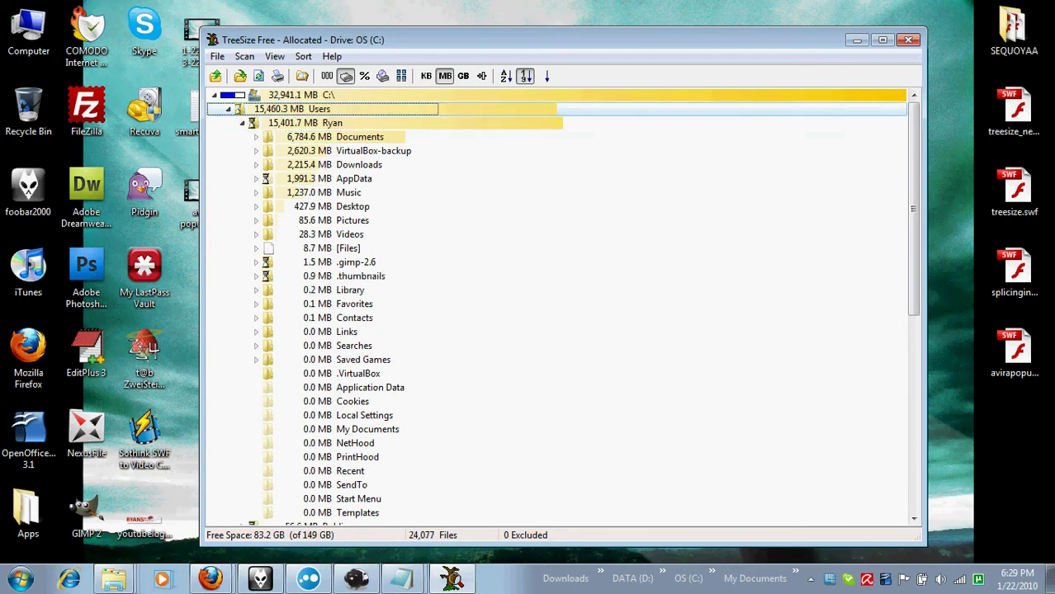
key("Right")
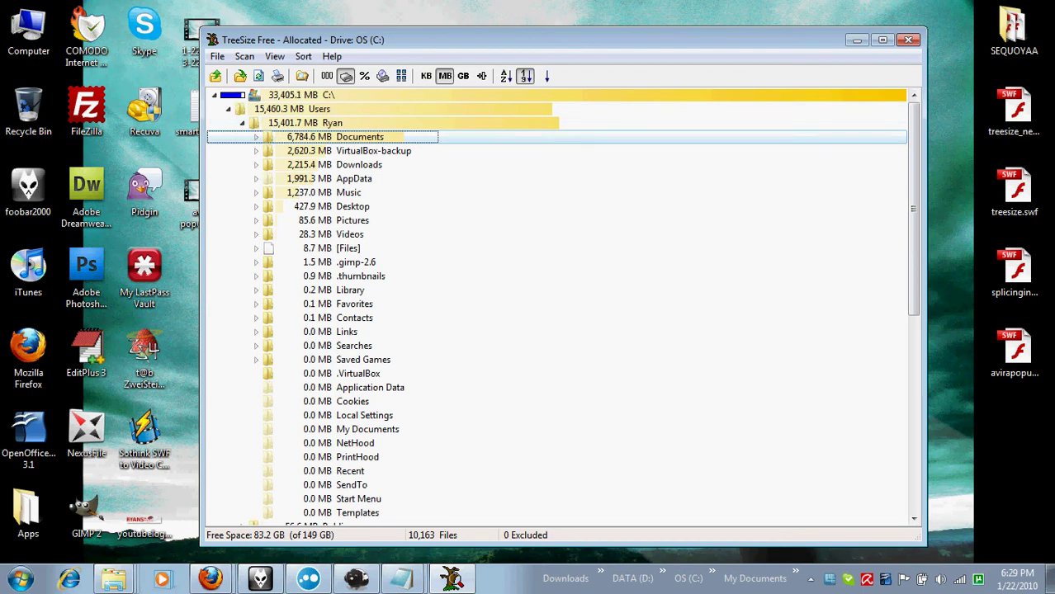
key("Right")
key("Right")
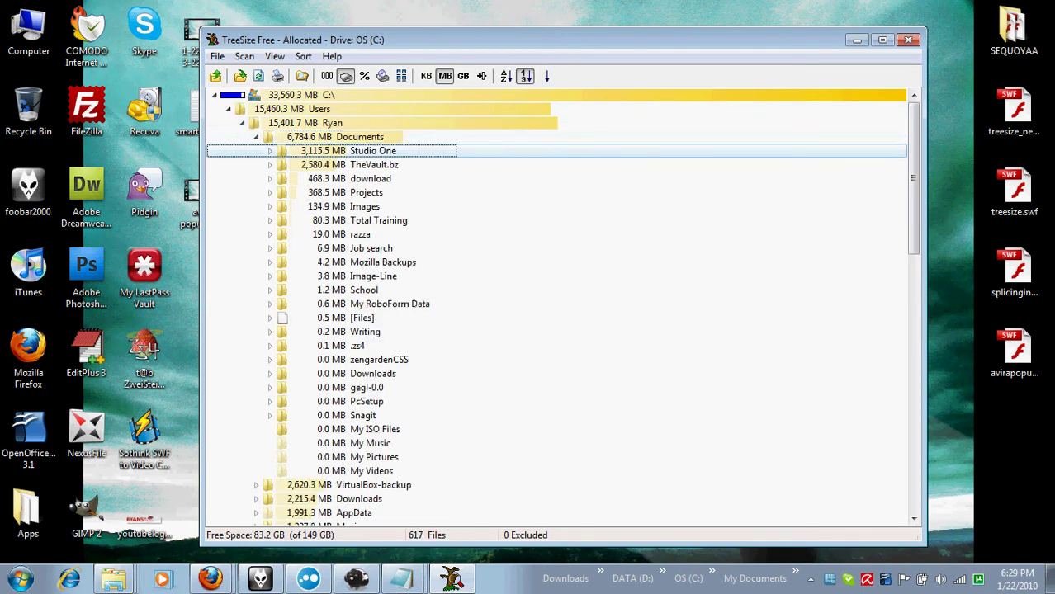
key("Right")
key("Right")
key("Right")
key("Right")
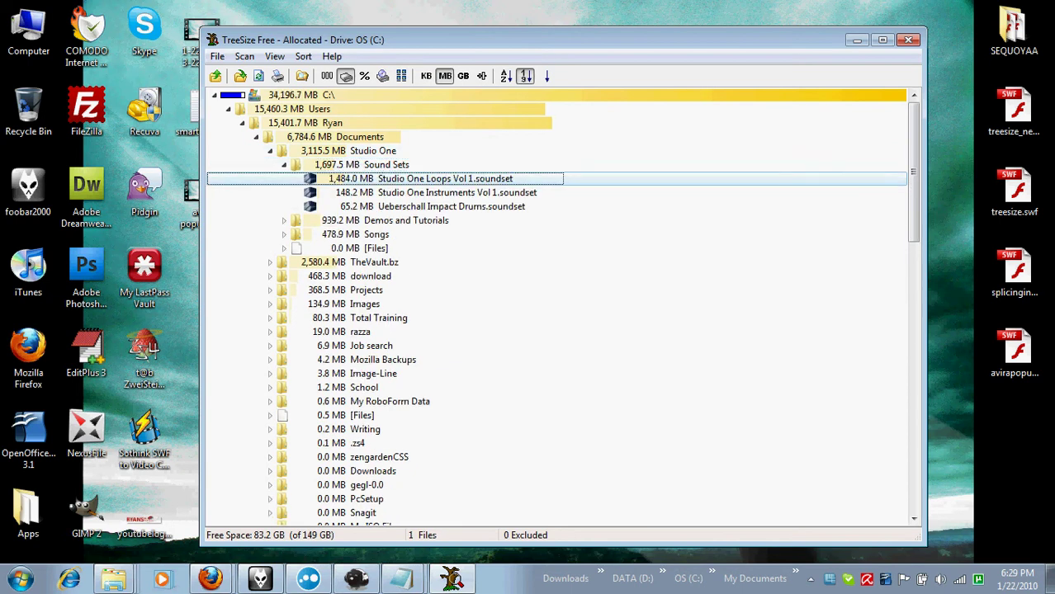
- Show Properties of Studio One Loops Vol 1.soundset, revealing its 1.44 GB size
key("Menu")
key("Up")
key("Return")
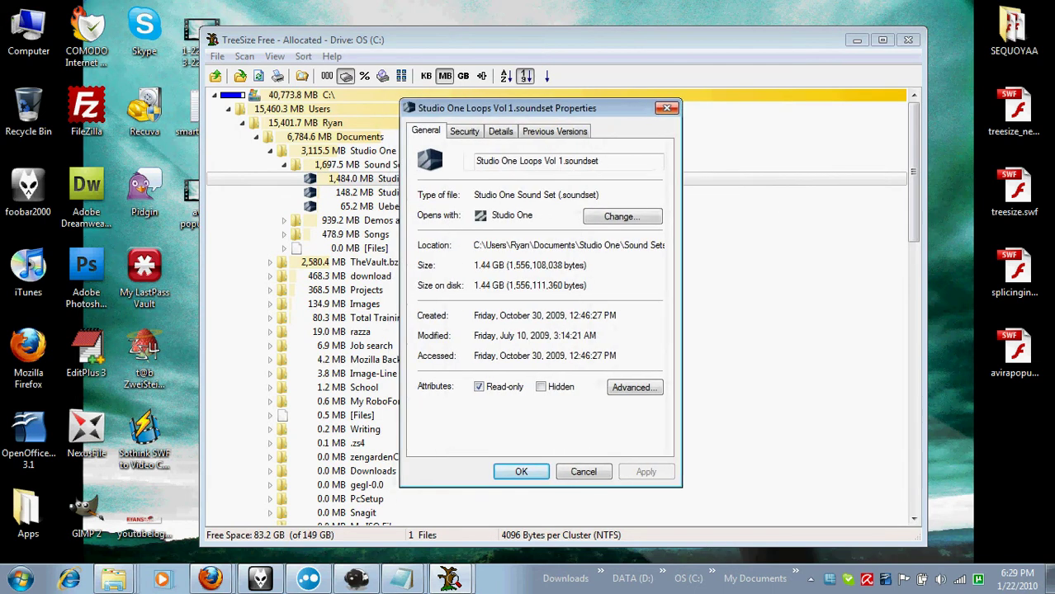
- Close the soundset Properties and collapse the tree back to the C:\ root
key("Escape")
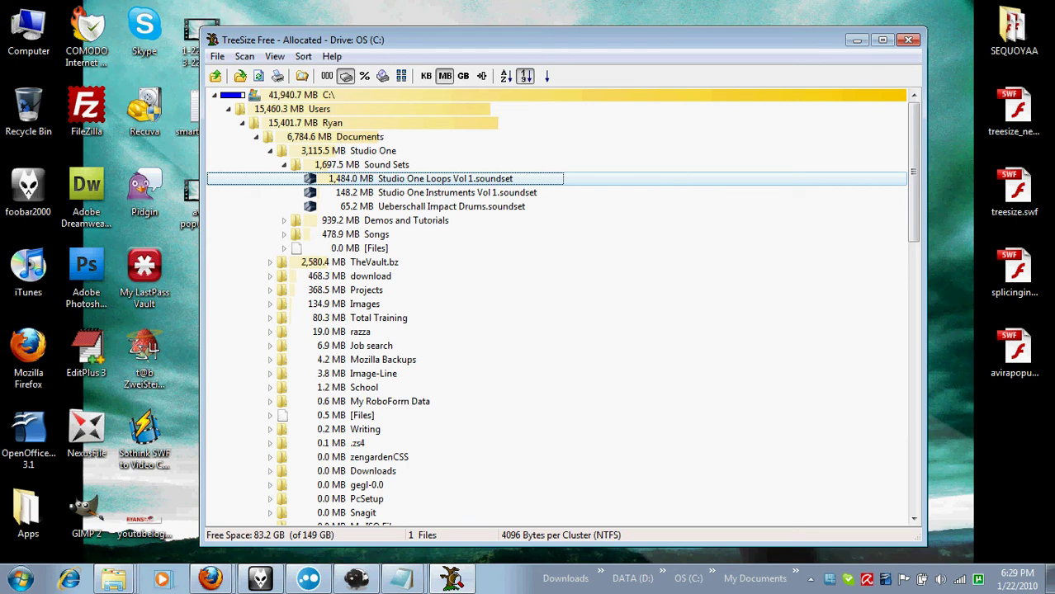
key("Left")
key("Left")
key("Left")
key("Left")
key("Left")
key("Left")
key("Left")
key("Left")
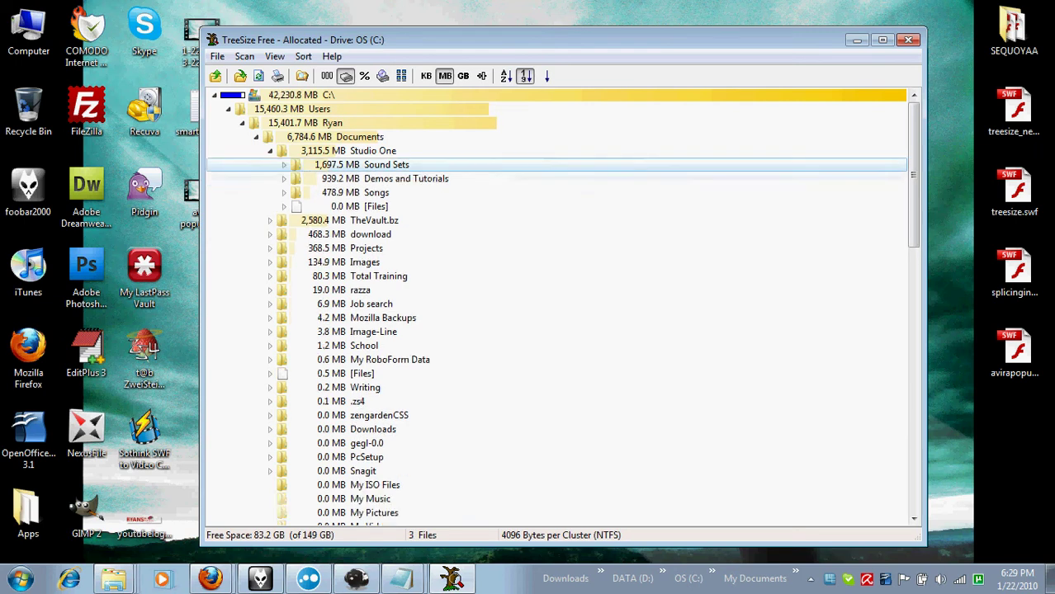
key("Right")
key("Right")
key("Right")
key("Right")
key("Right")
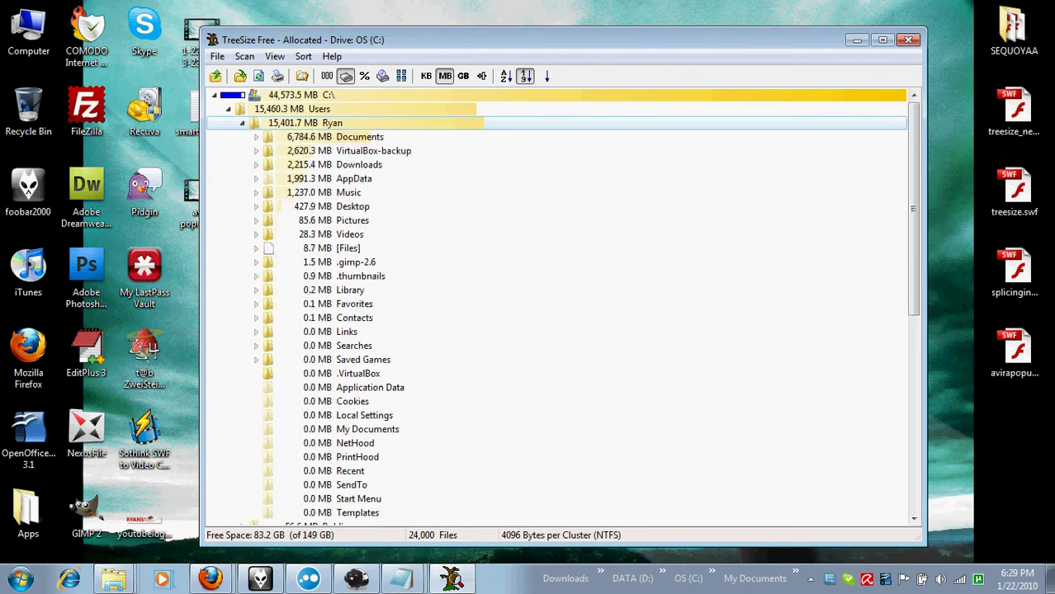
key("Right")
key("Right")
key("Right")
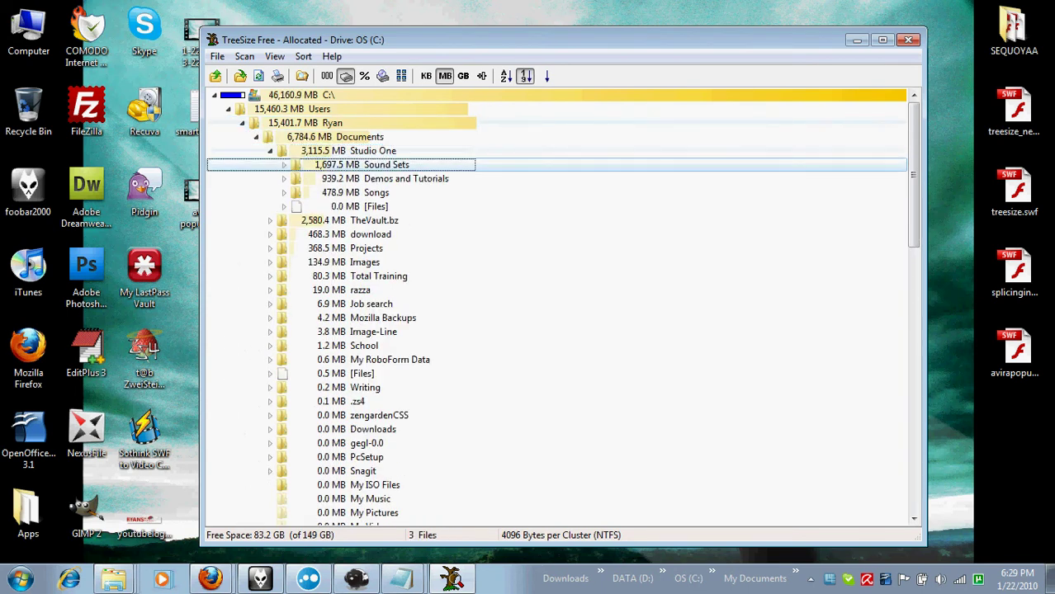
key("Left")
key("Left")
key("Left")
key("Left")
key("Left")
key("Left")
key("Left")
key("Left")
key("Left")
key("Left")
key("Left")
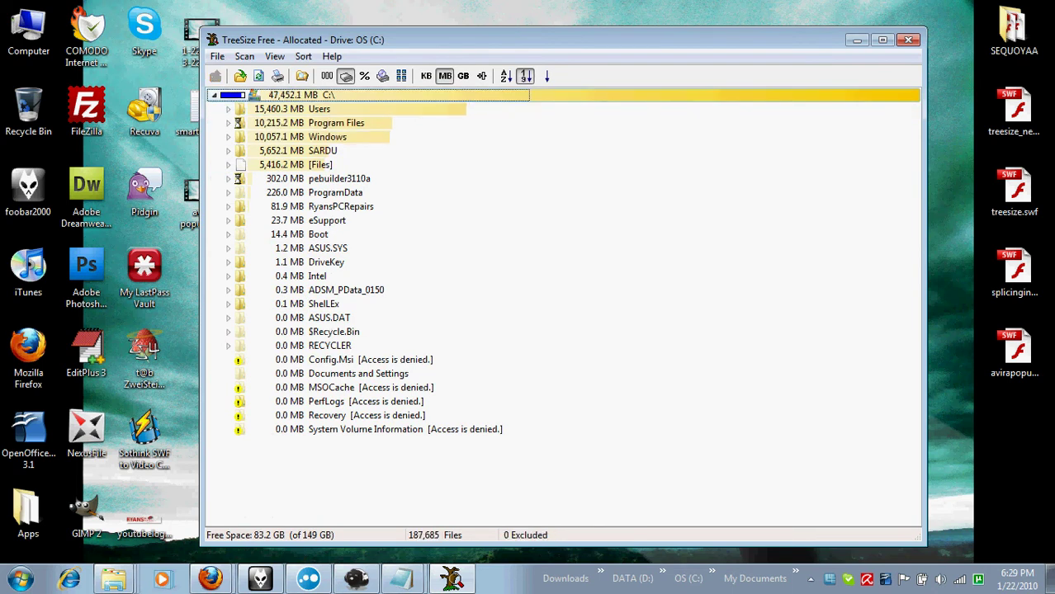
- Expand Program Files, with Adobe largest at 8,264 MB, and shift the TreeSize window right
key("Down")
key("Down")
key("Right")
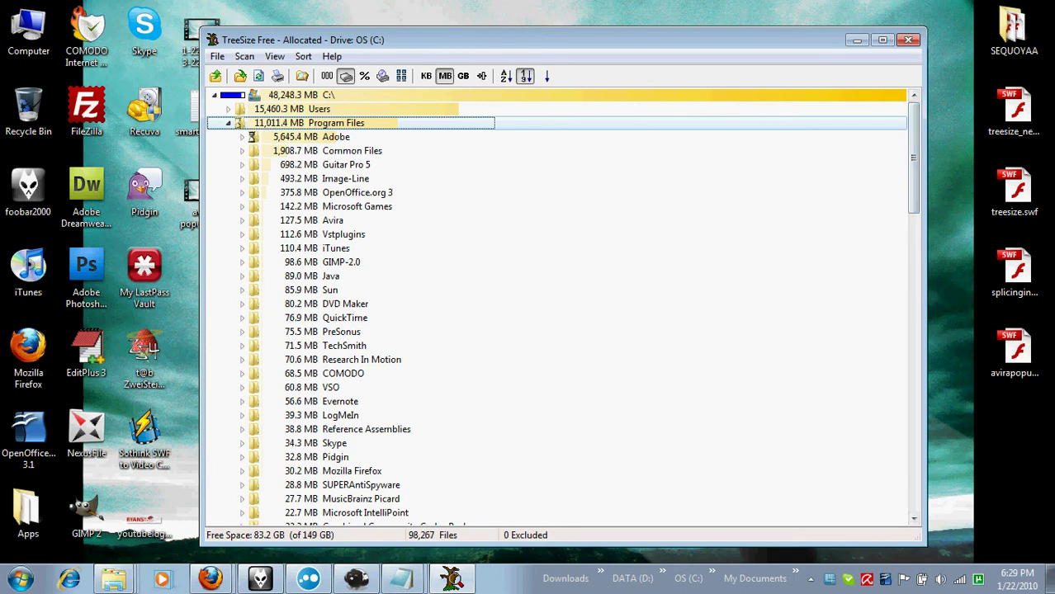
left_click_drag(495, 40, 586, 23)
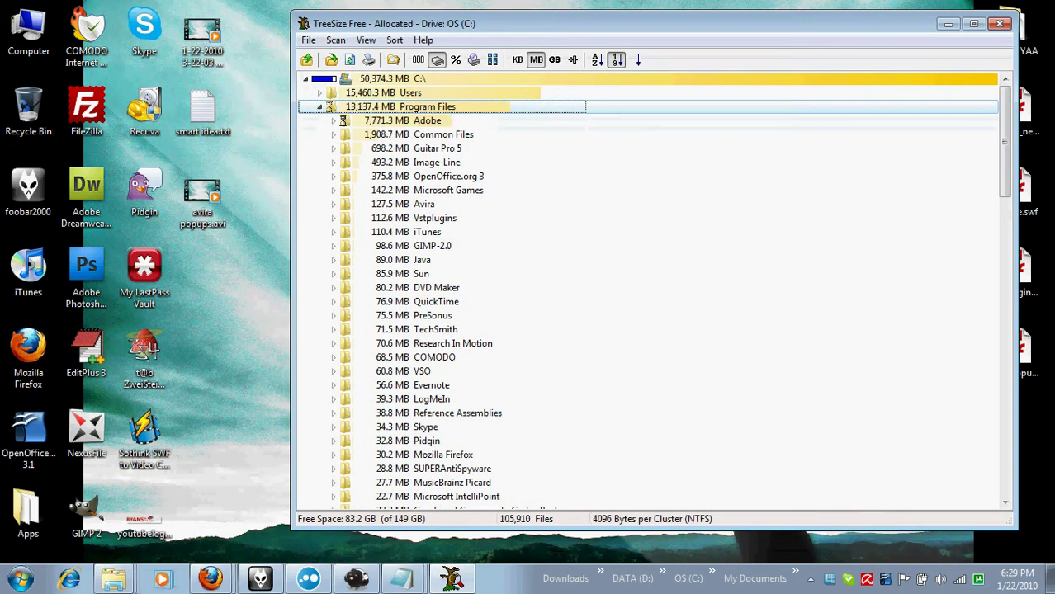
- Dismiss a desktop context menu and bring up an empty Start menu search
right_click(273, 103)
key("Escape")
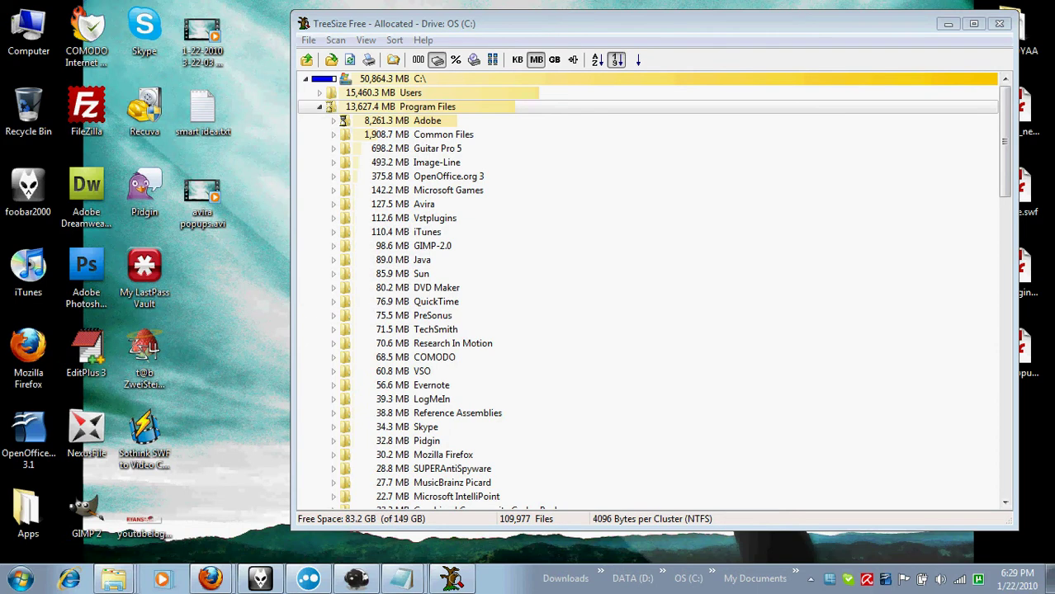
key("super")
type("s")
key("BackSpace")
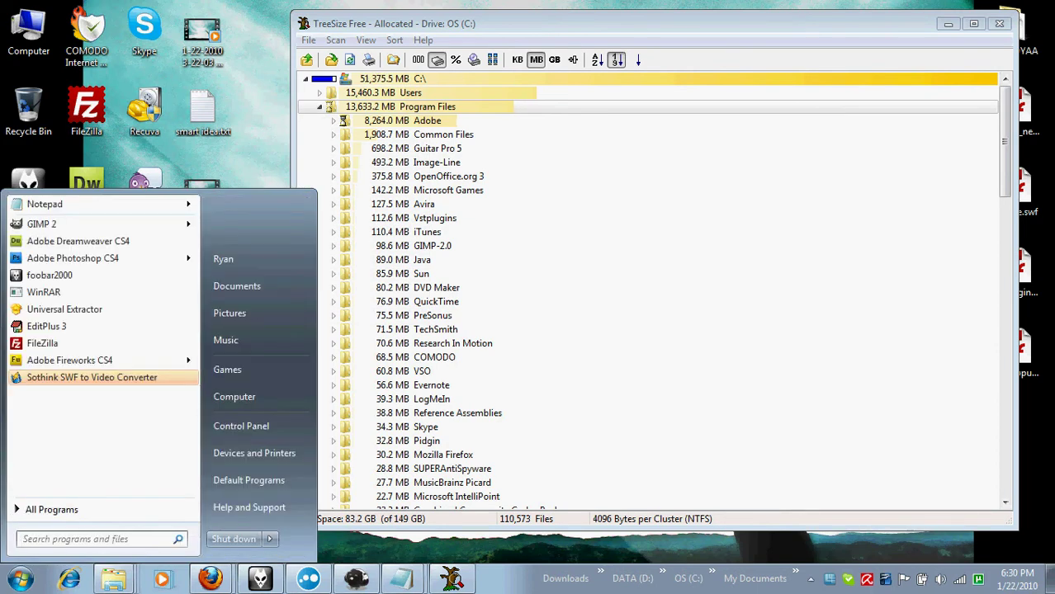
- Open Programs and Features via an 'uninstall program' search and sort it by size
type("uninstall pr")
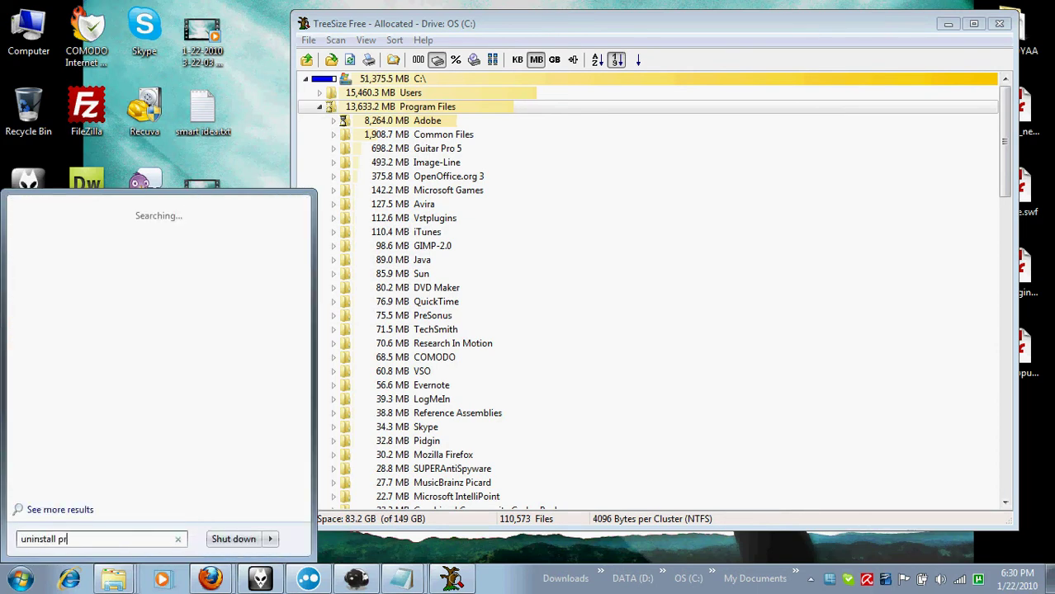
type("ogram")
key("Return")
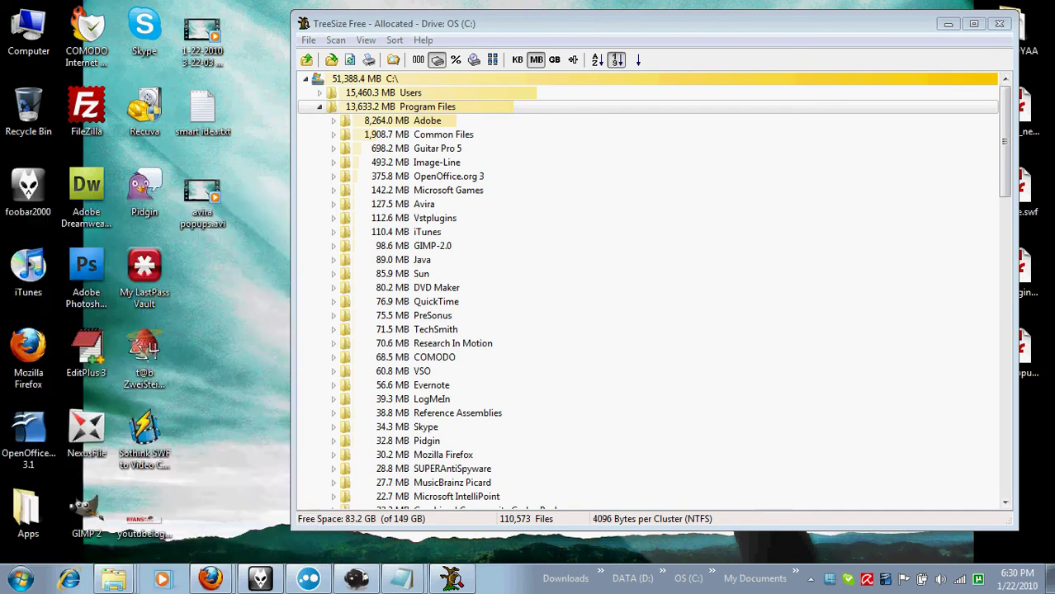
left_click_drag(578, 66, 373, 61)
left_click(650, 199)
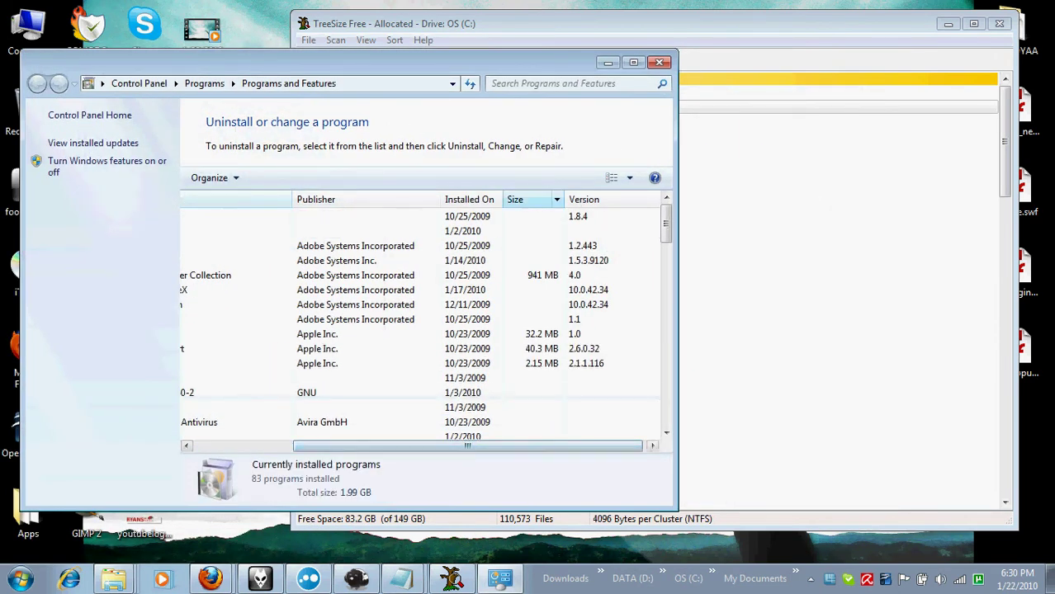
- Select Adobe Creative Suite 4 Master Collection (941 MB) and scroll through the program list
scroll(420, 322, "left", 4)
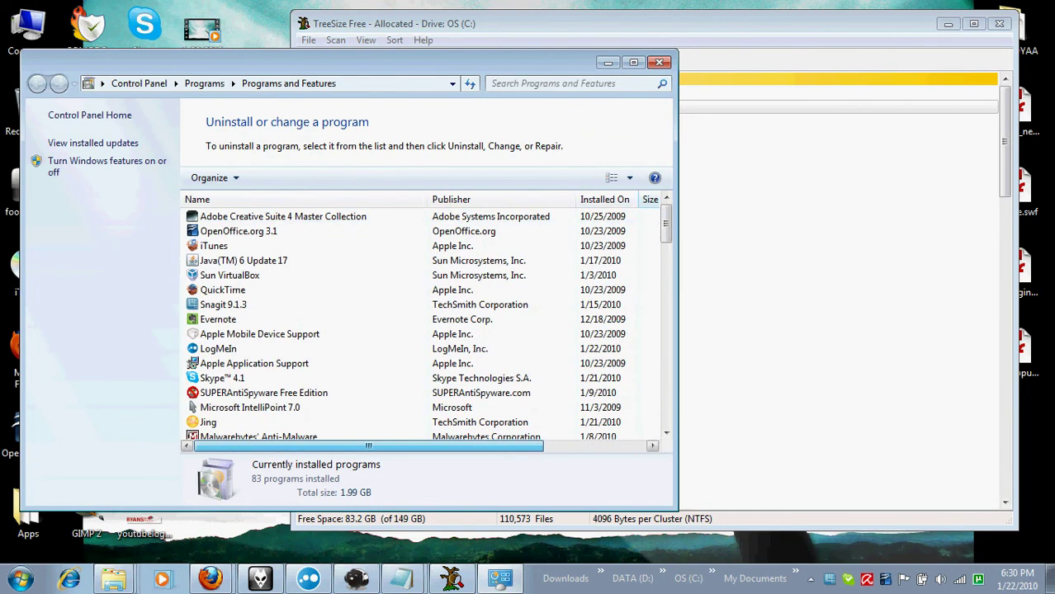
left_click(371, 216)
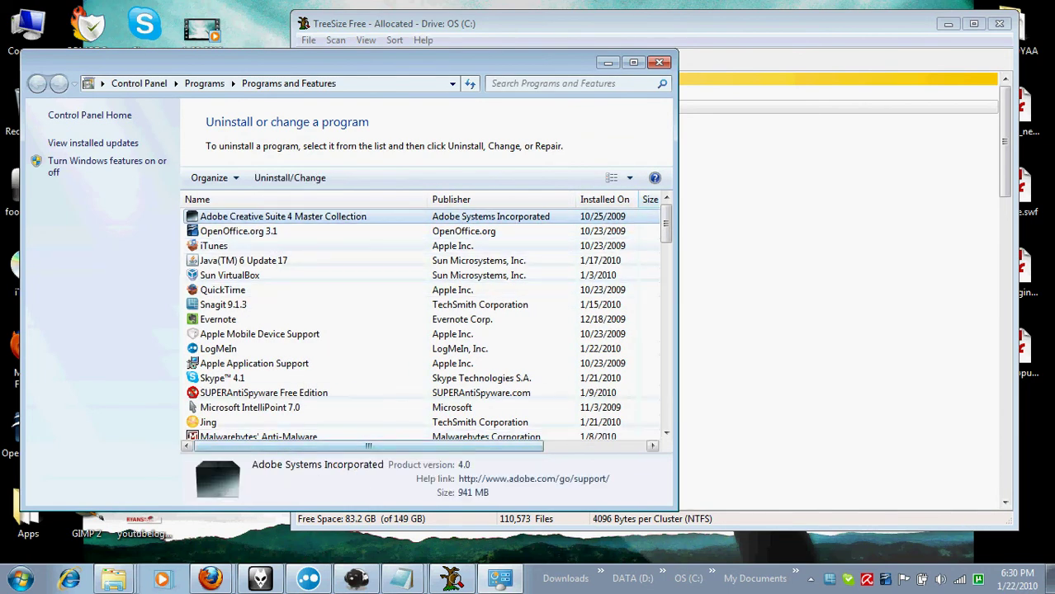
left_click_drag(363, 446, 387, 446)
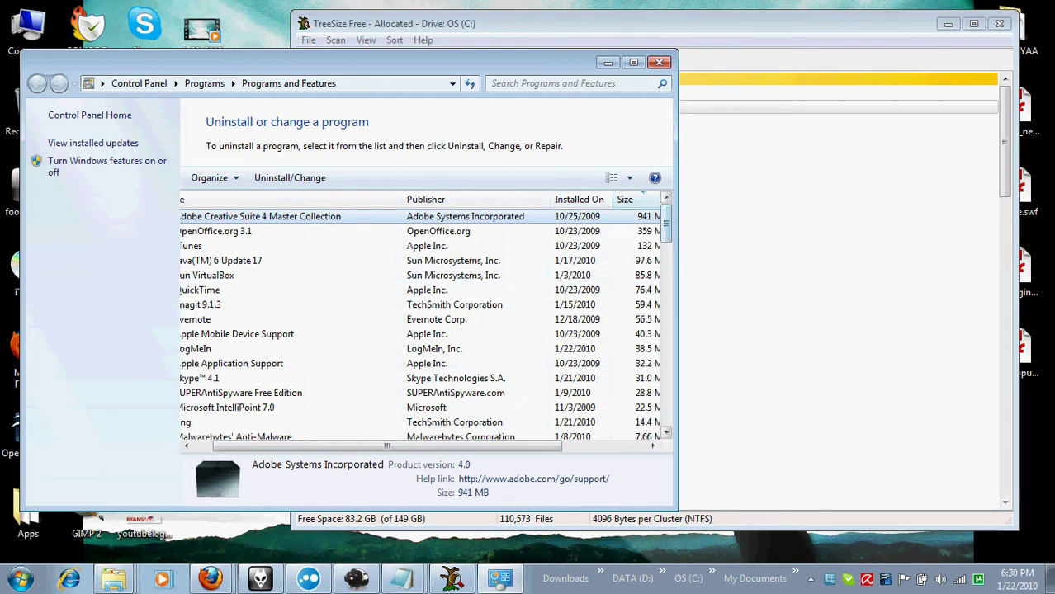
scroll(421, 322, "down", 2)
scroll(421, 322, "down", 10)
scroll(421, 322, "left", 2)
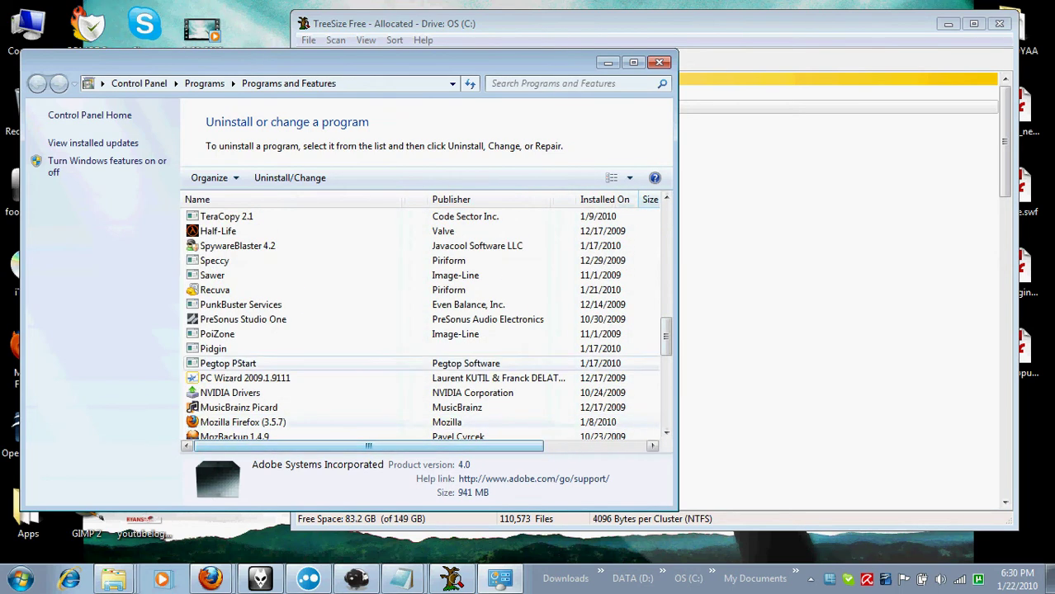
scroll(421, 322, "down", 5)
scroll(421, 321, "up", 15)
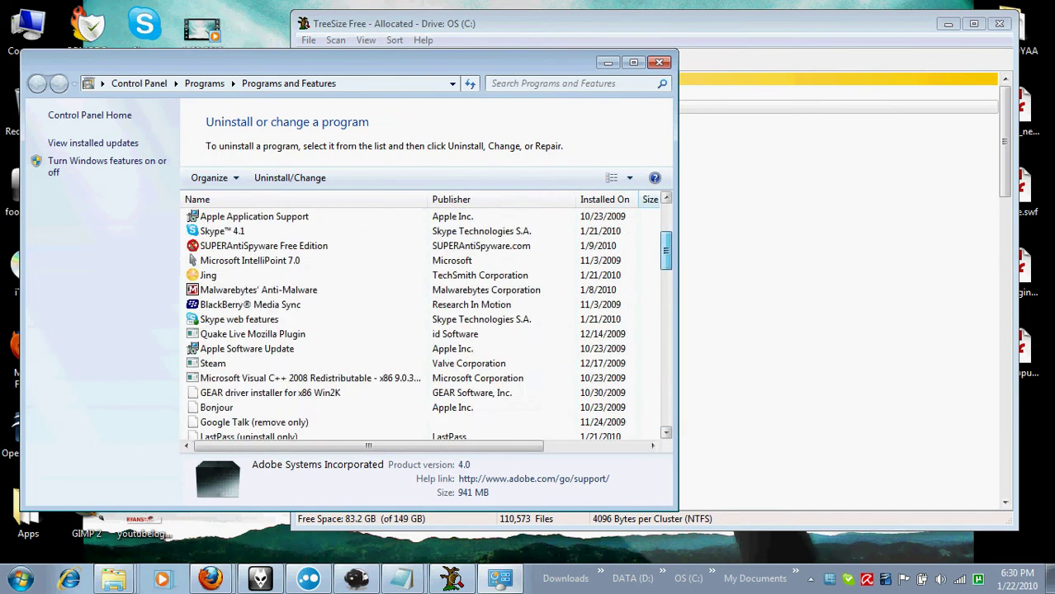
- Close Programs and Features, move TreeSize back left, and browse the Program Files subfolders
left_click(659, 62)
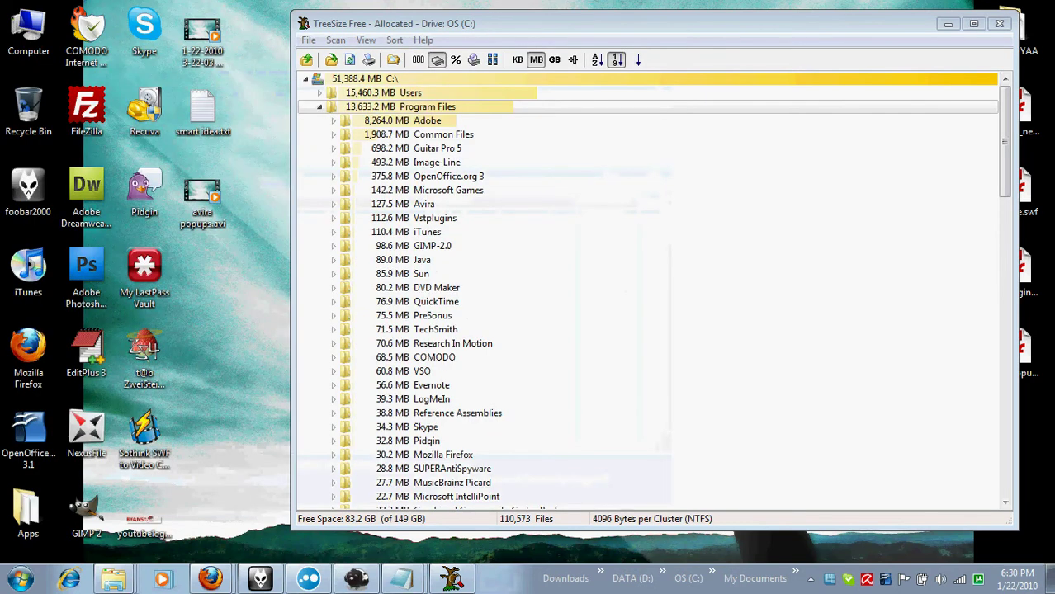
left_click_drag(661, 23, 591, 24)
key("Down")
key("Down")
key("Down")
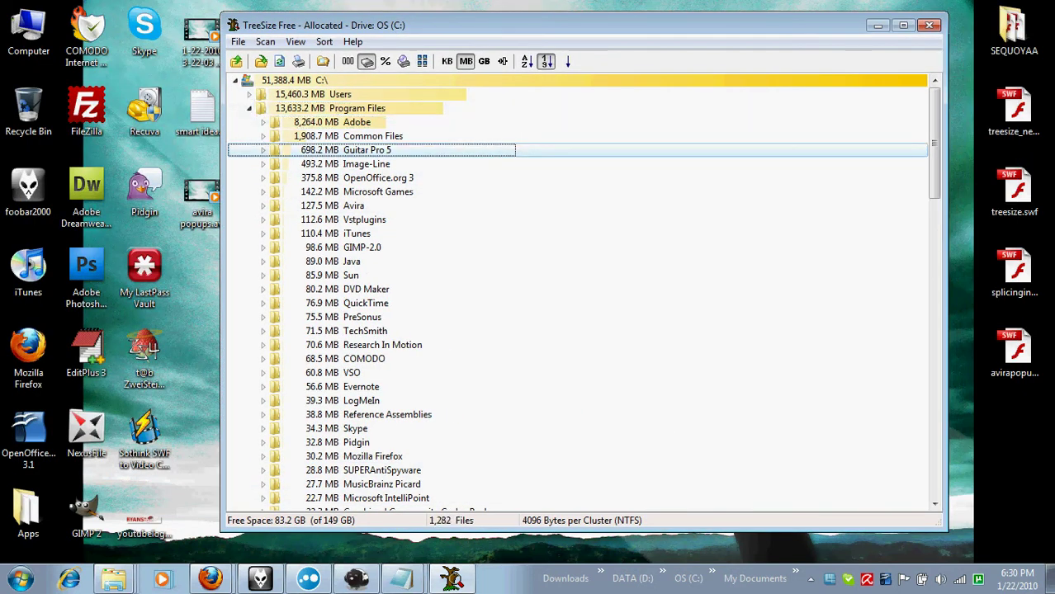
key("Up")
key("Up")
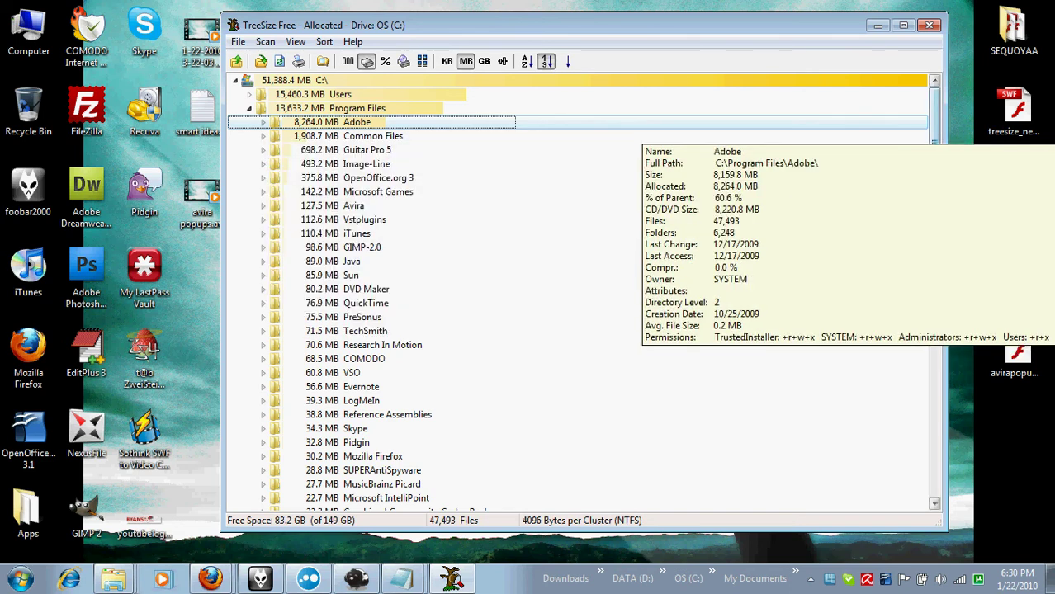
scroll(627, 137, "down", 1)
scroll(627, 136, "up", 1)
- Expand the Adobe folder, step through its subfolders, and select Acrobat 9.0
key("Right")
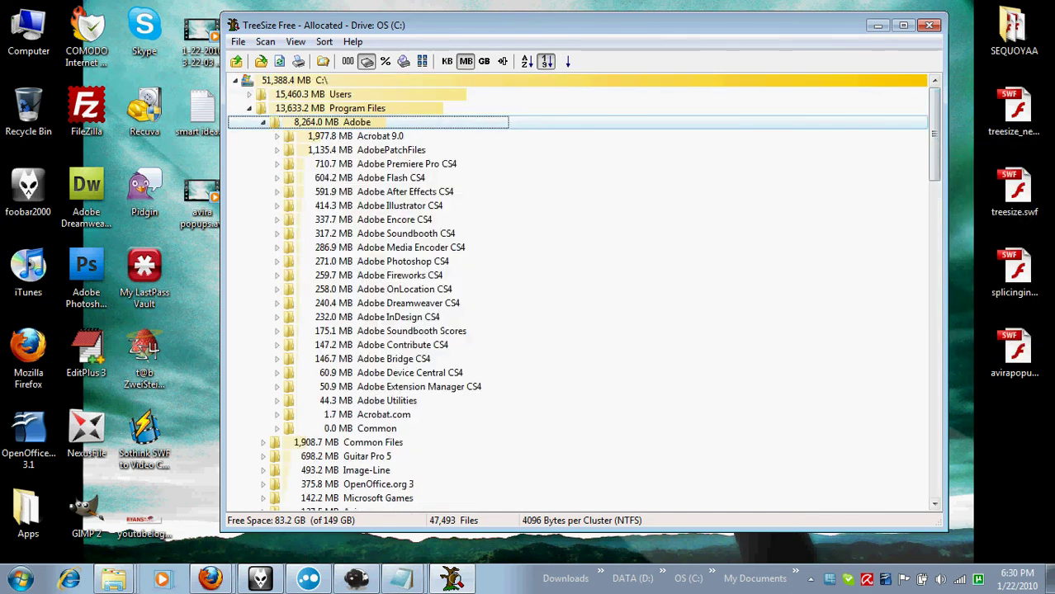
key("Down")
key("Up")
key("c")
key("Up")
key("Up")
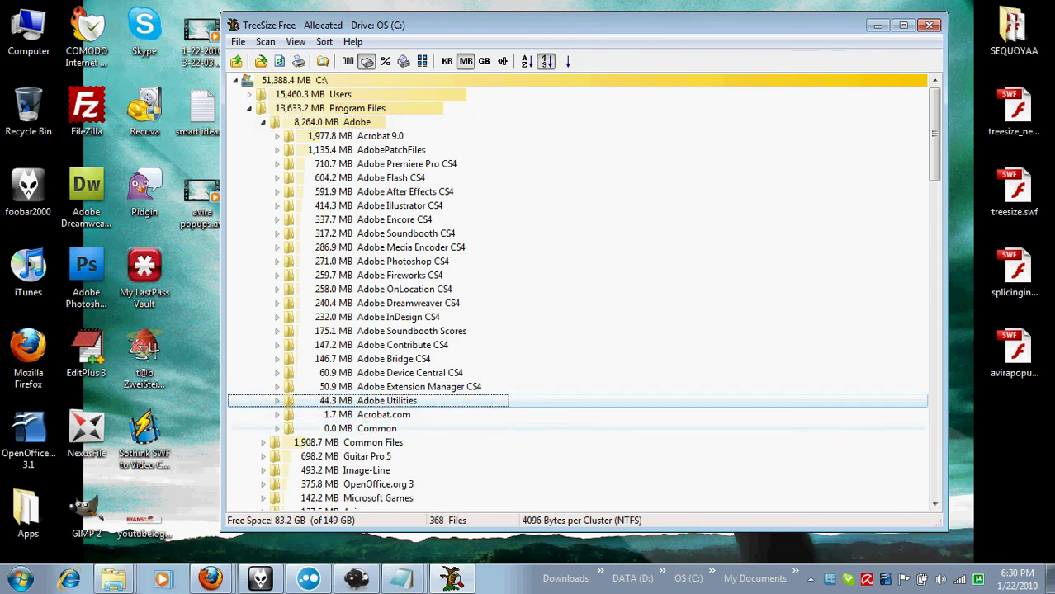
key("Up")
key("Up")
key("Up")
key("Up")
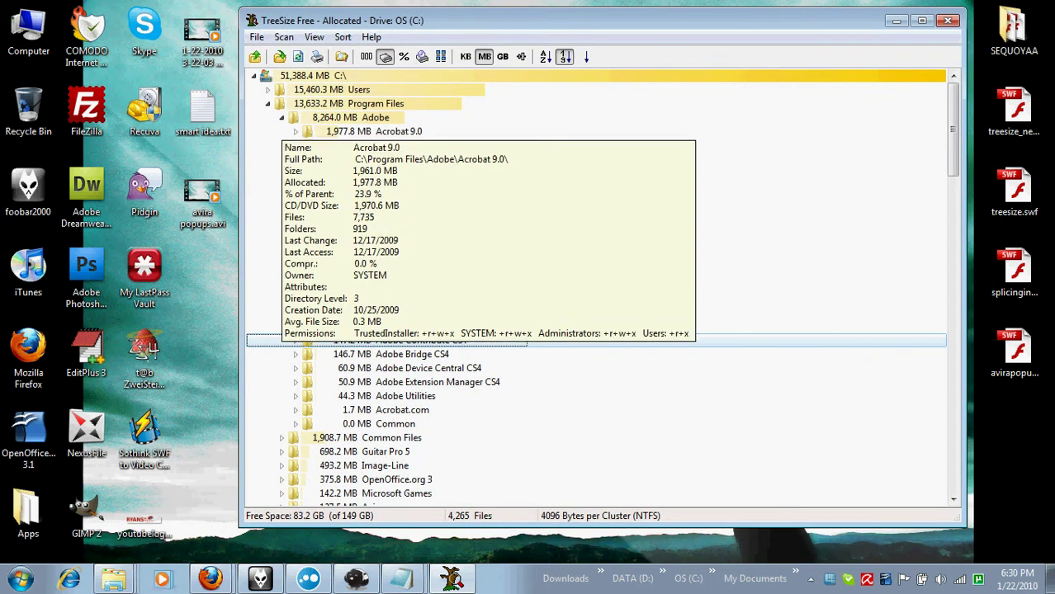
mouse_move(396, 342)
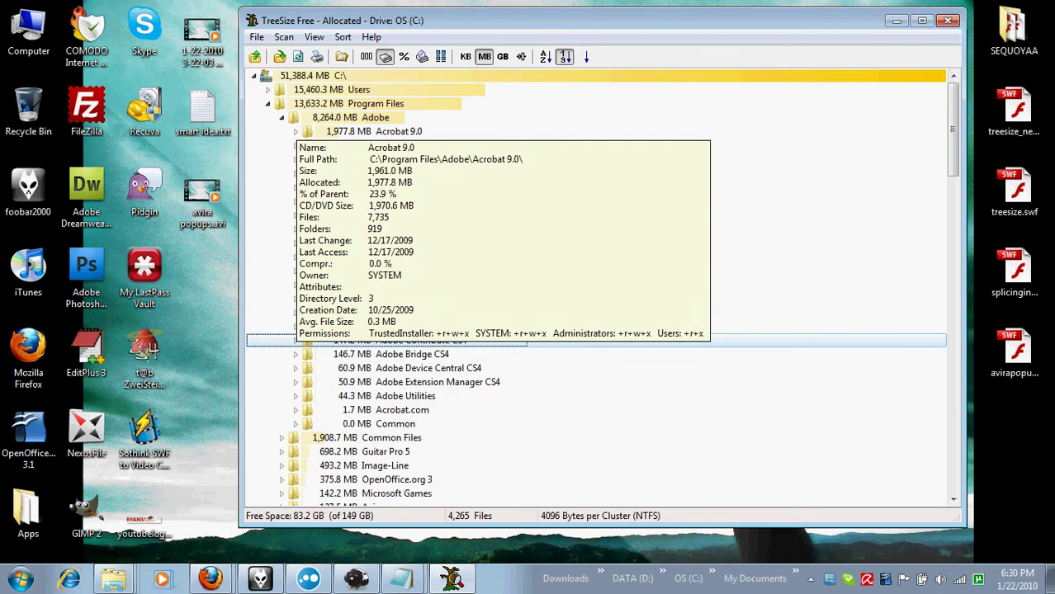
left_click(398, 131)
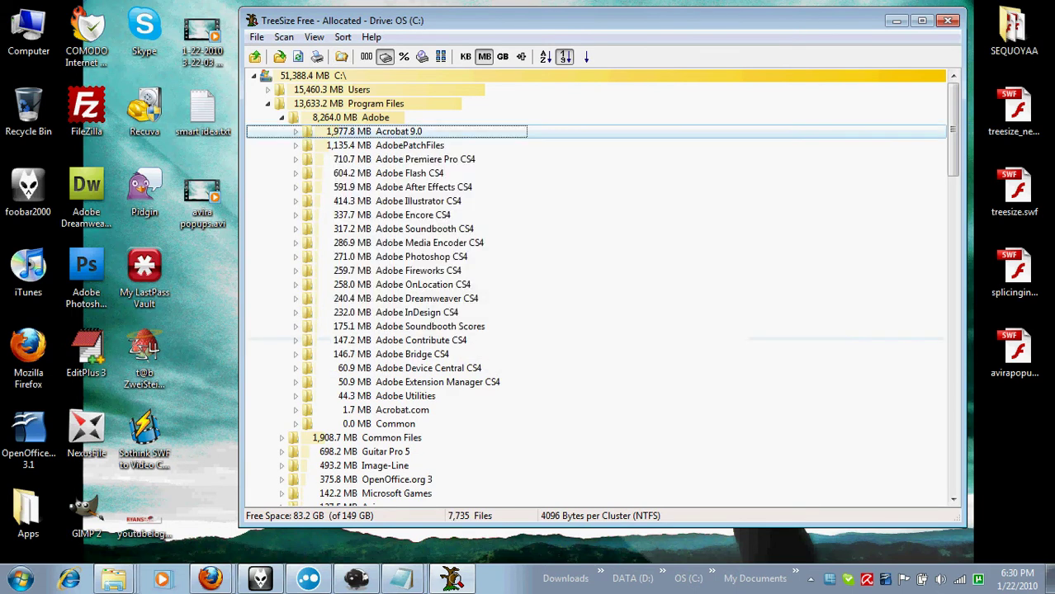
mouse_move(375, 118)
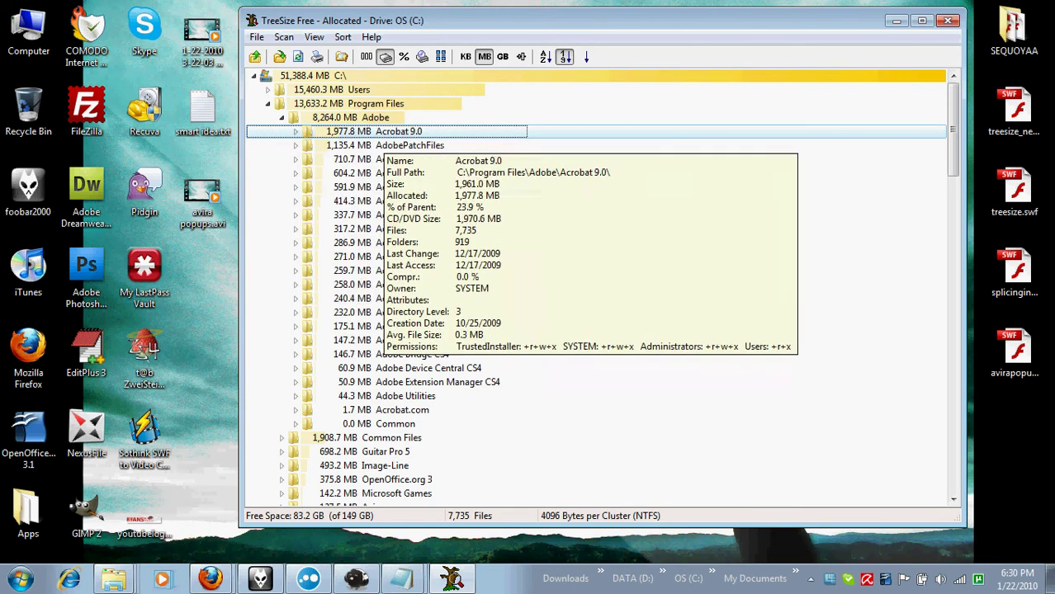
- Collapse the Adobe folder, select some desktop shortcuts, and reposition the TreeSize window
left_click_drag(359, 20, 384, 17)
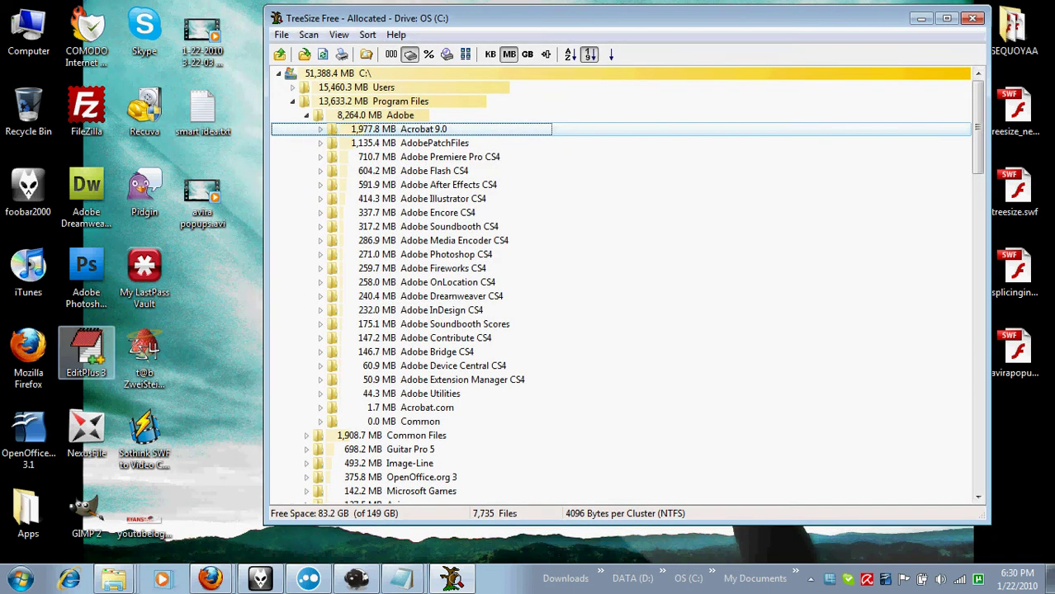
left_click(86, 511)
left_click_drag(125, 154, 74, 380)
left_click(306, 114)
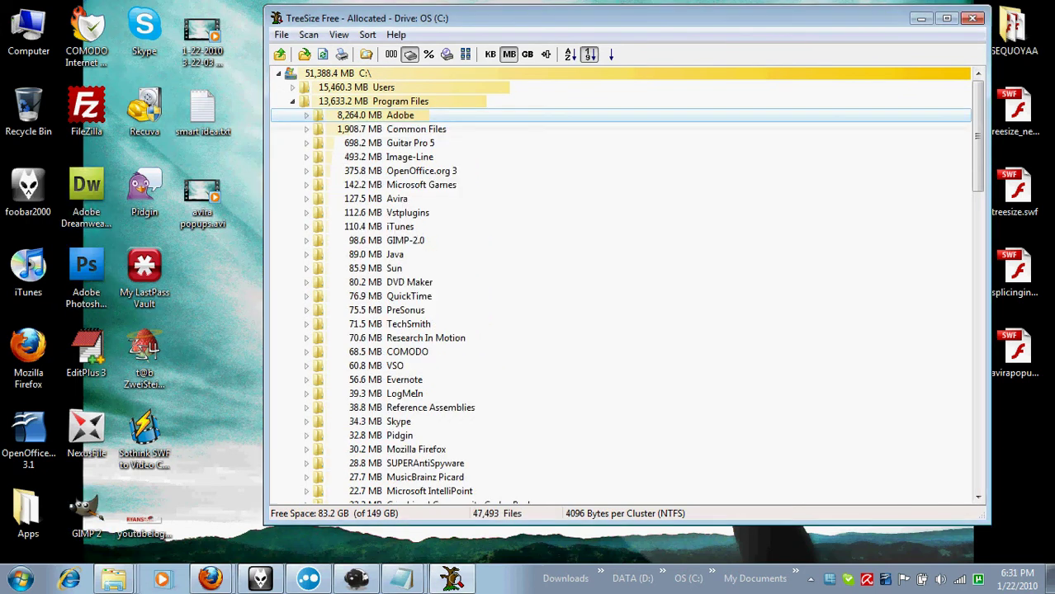
left_click(87, 512)
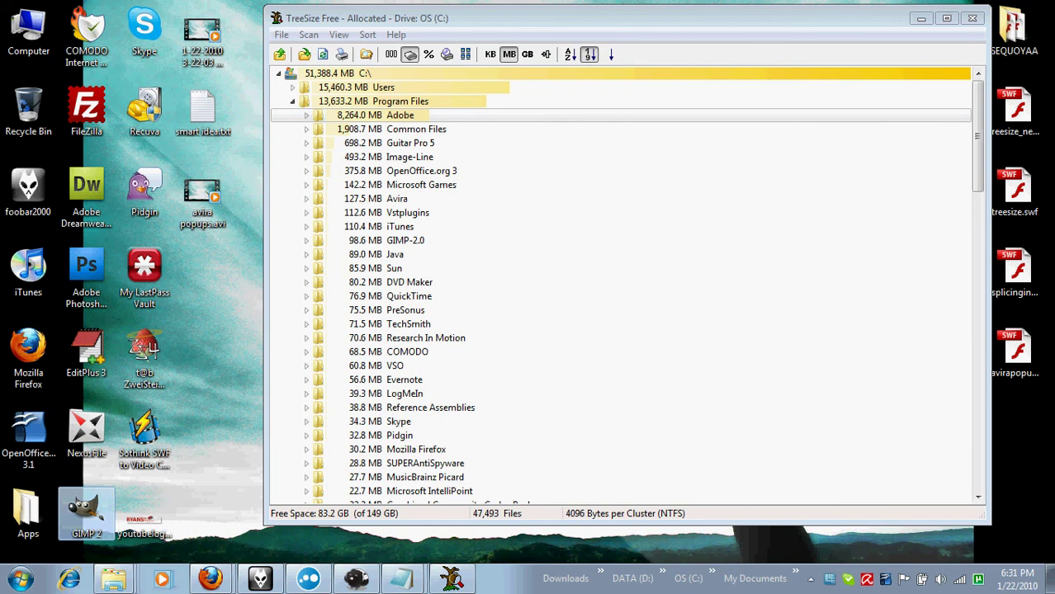
left_click_drag(224, 441, 147, 248)
mouse_move(462, 18)
left_mouse_down()
mouse_move(411, 25)
mouse_move(449, 30)
left_mouse_up()
left_click(296, 47)
key("Escape")
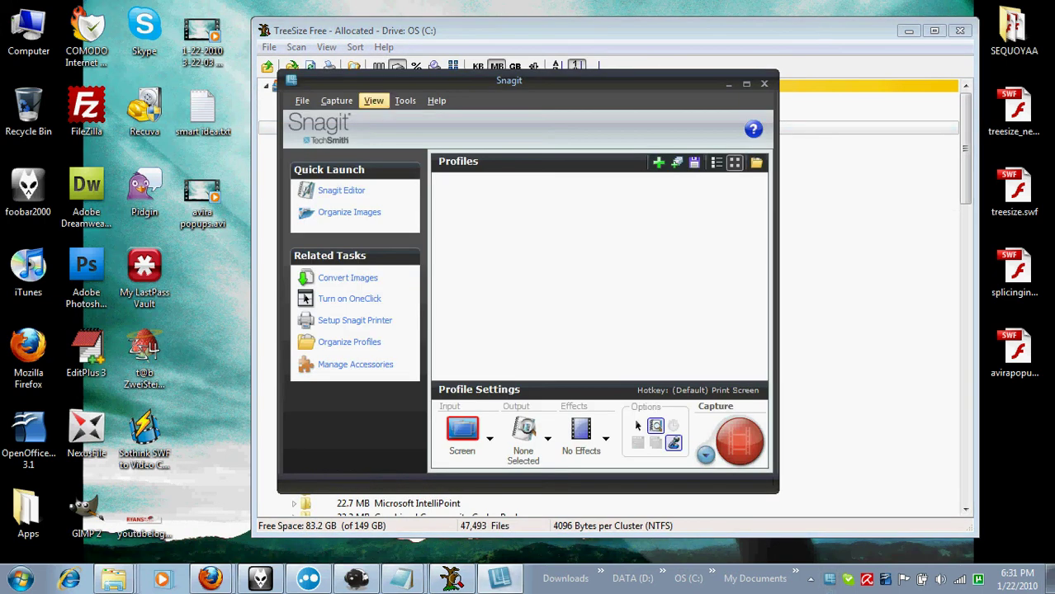
left_click(436, 100)
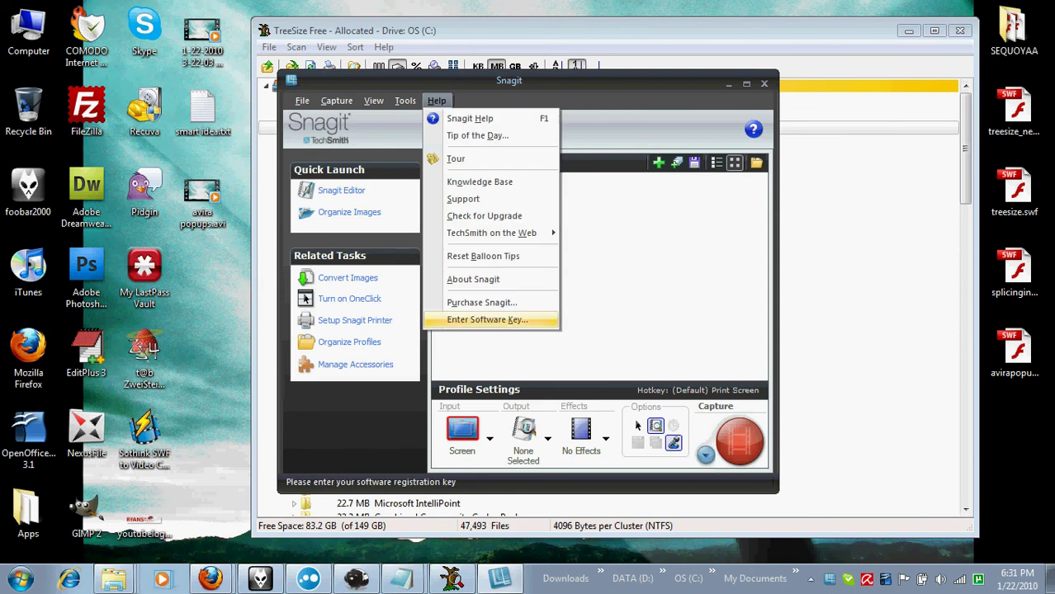
key("Escape")
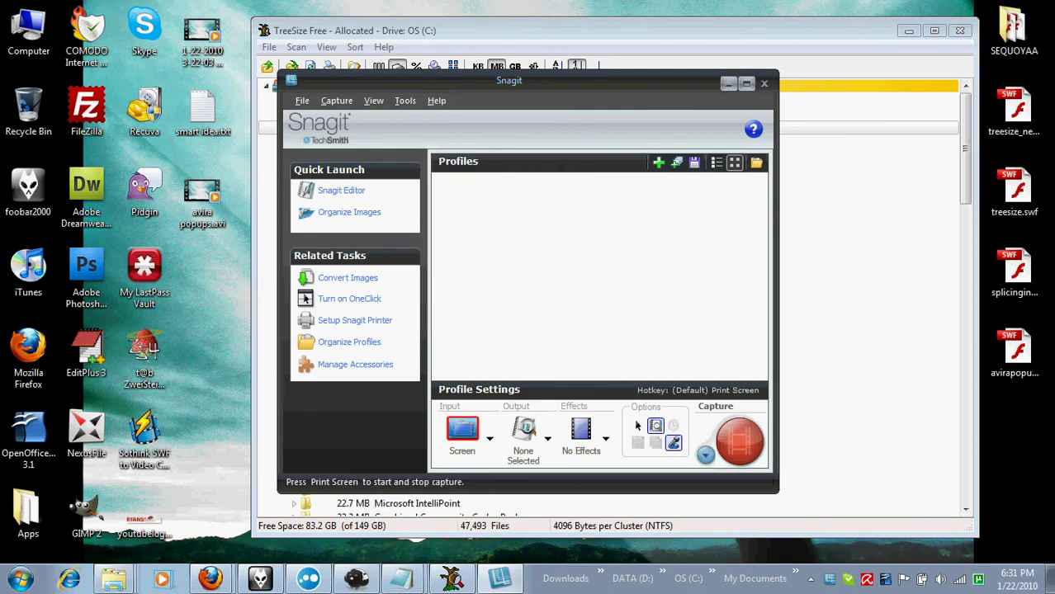
left_click(763, 84)
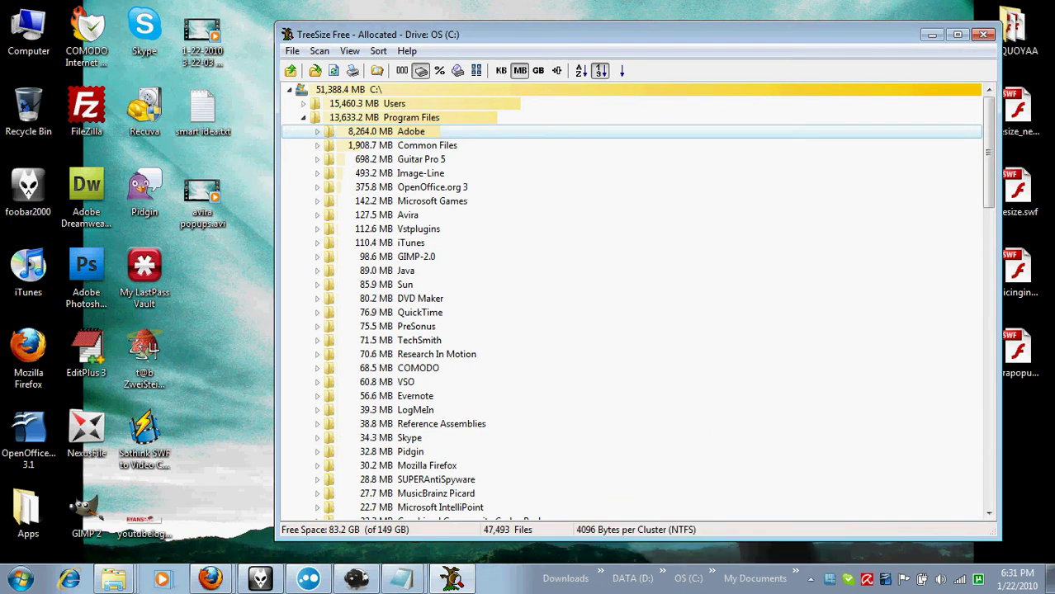
- Peek into Adobe, Guitar Pro 5 and Image-Line, then collapse Program Files
mouse_move(396, 132)
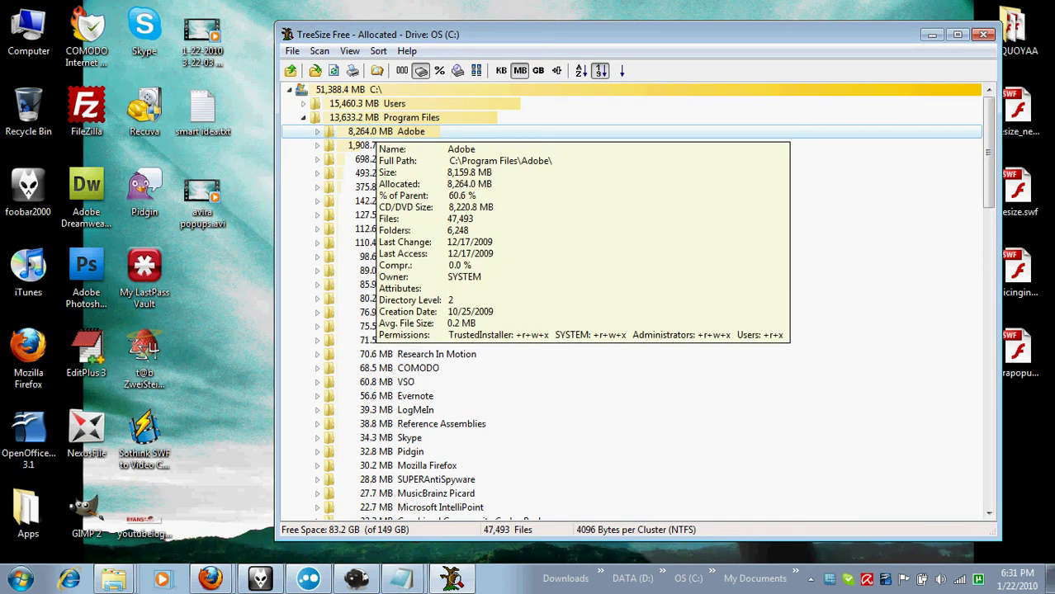
double_click(396, 132)
key("Left")
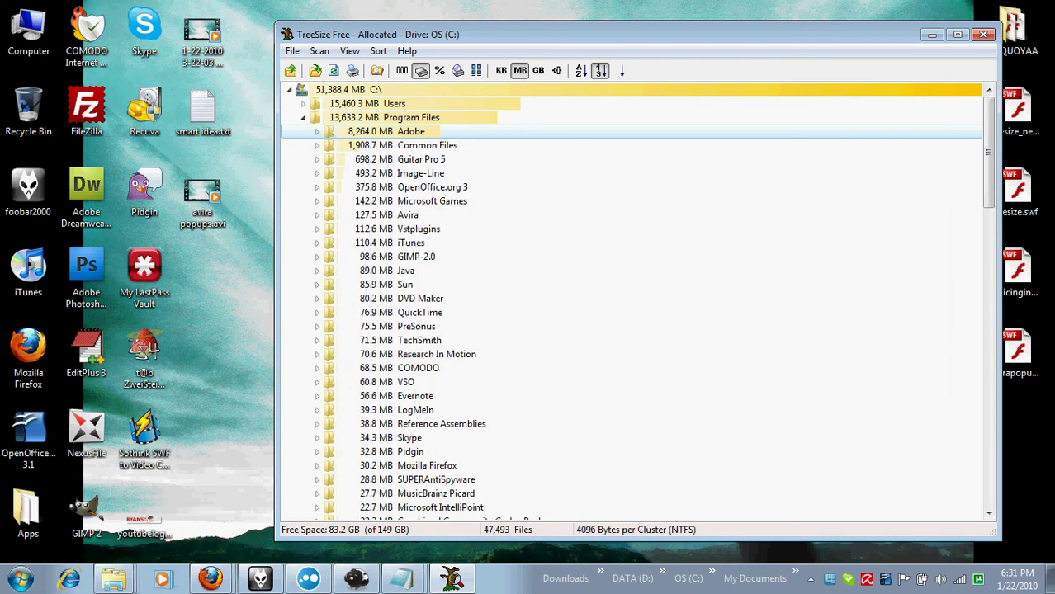
left_click(316, 159)
left_click(317, 159)
left_click(316, 174)
left_click(317, 173)
left_click(302, 118)
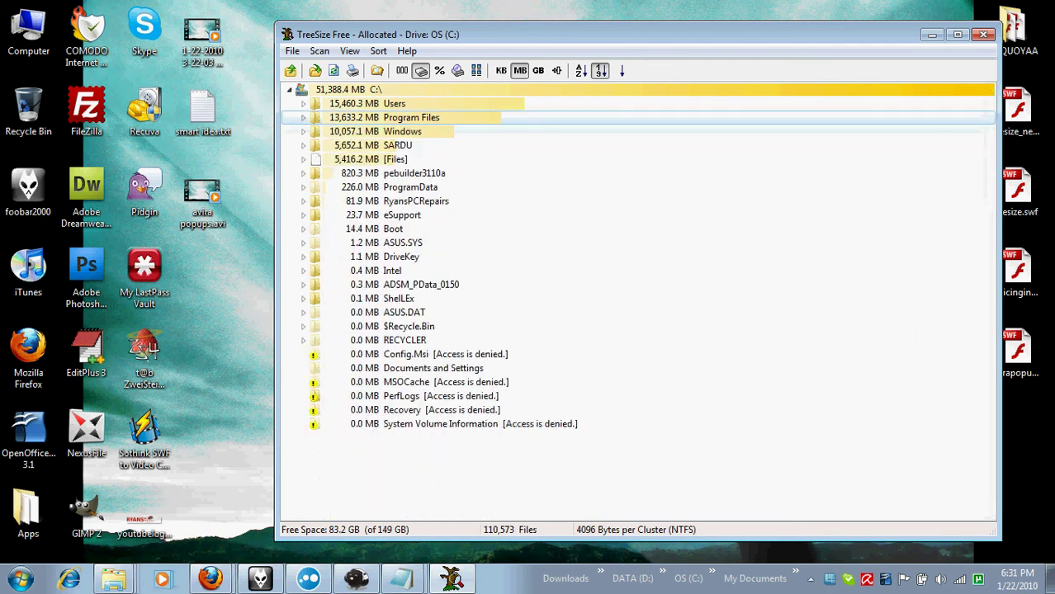
- Start a new TreeSize scan of the DATA (D:) drive from the C:\ context menu
right_click(345, 87)
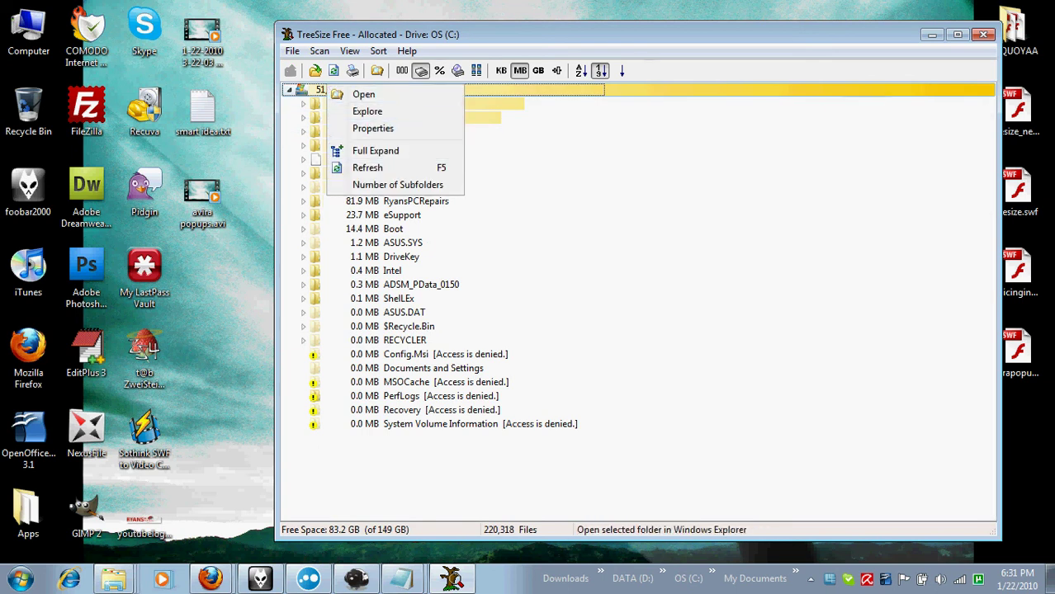
left_click(315, 70)
scroll(529, 296, "down", 2)
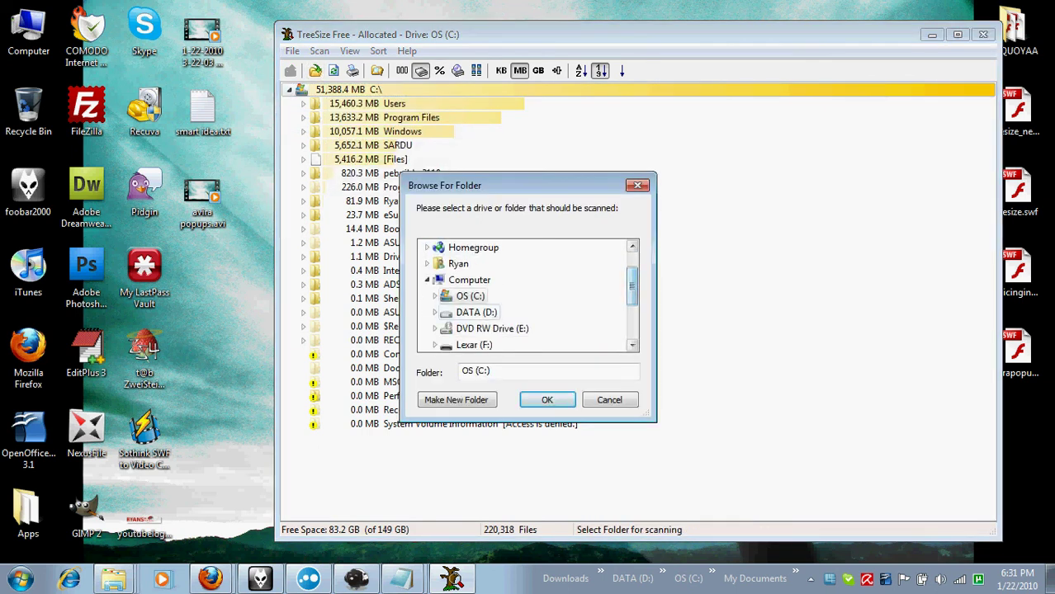
left_click(476, 312)
key("Return")
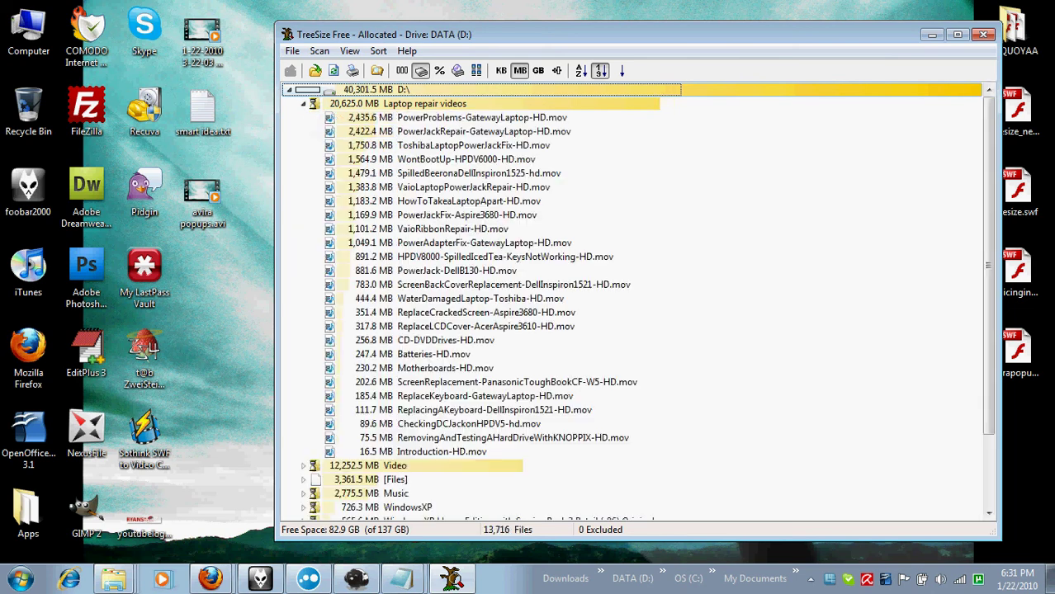
- Expand Video > Comedy, select its largest video and last file, then collapse back to D:\
left_click_drag(578, 34, 534, 20)
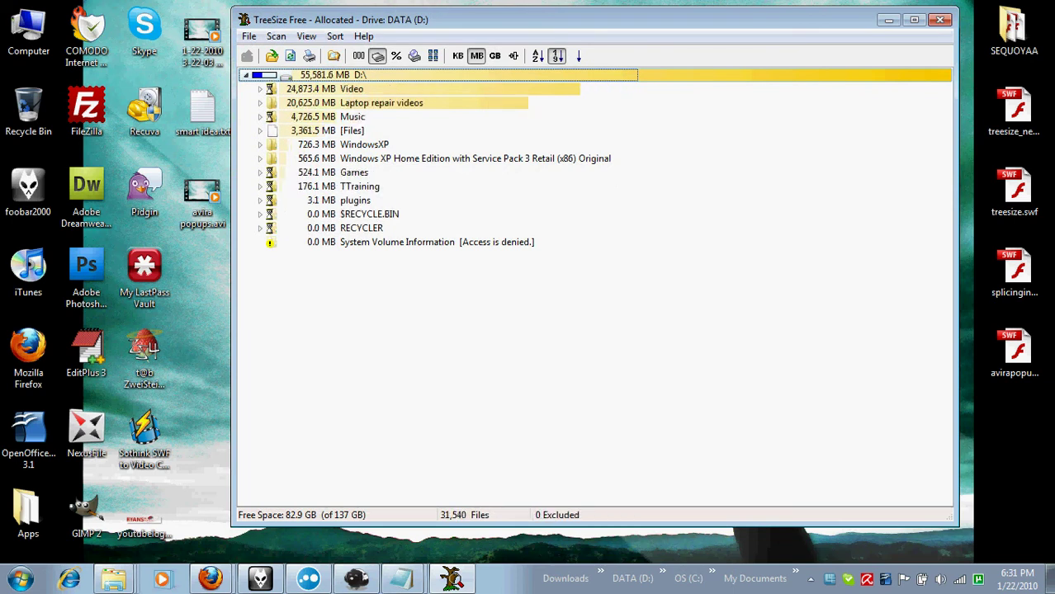
mouse_move(352, 89)
left_click(260, 88)
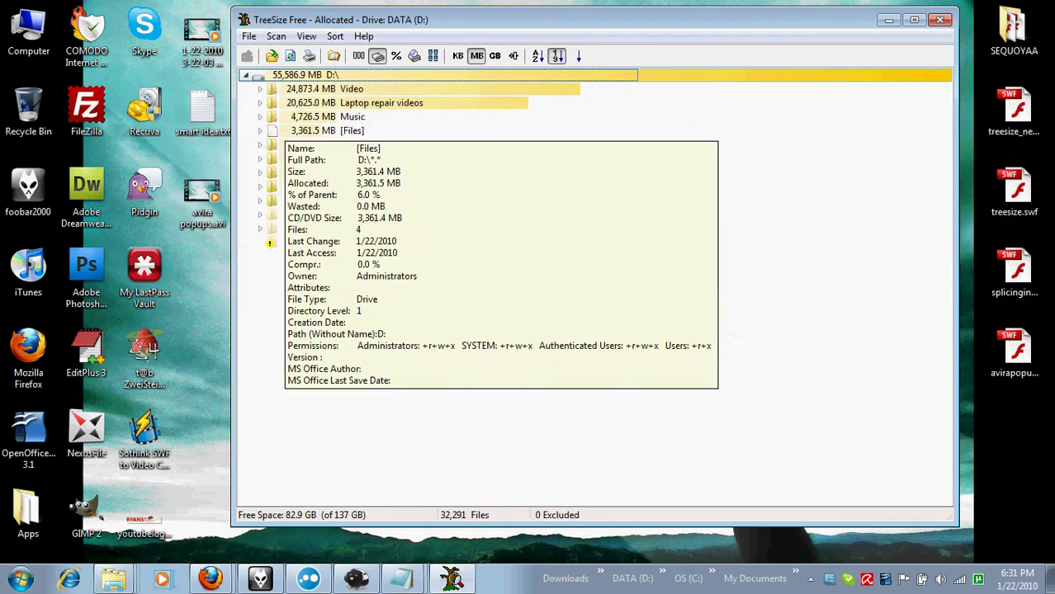
double_click(355, 103)
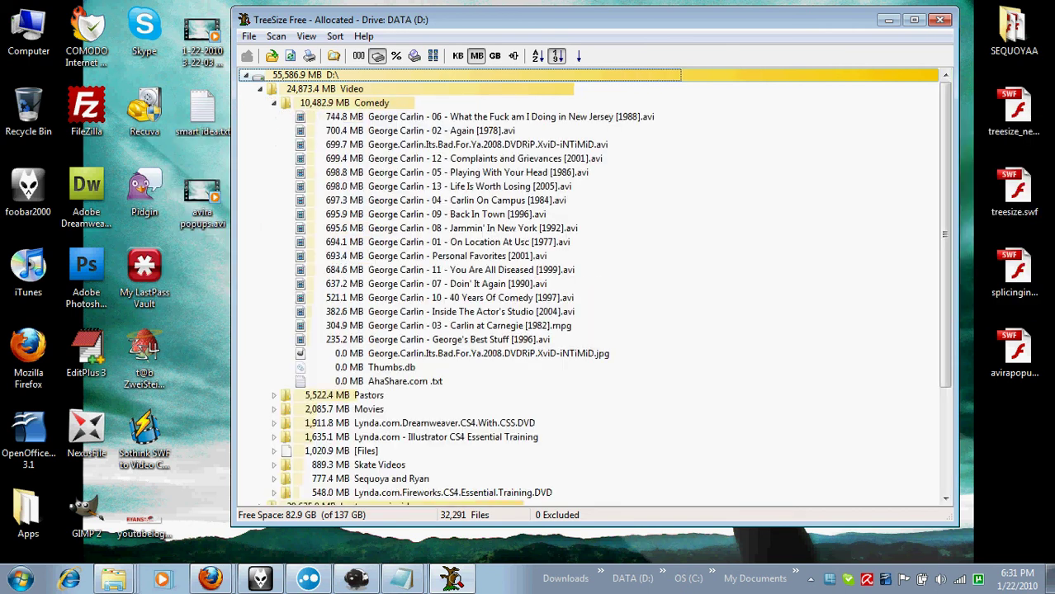
left_click(496, 116)
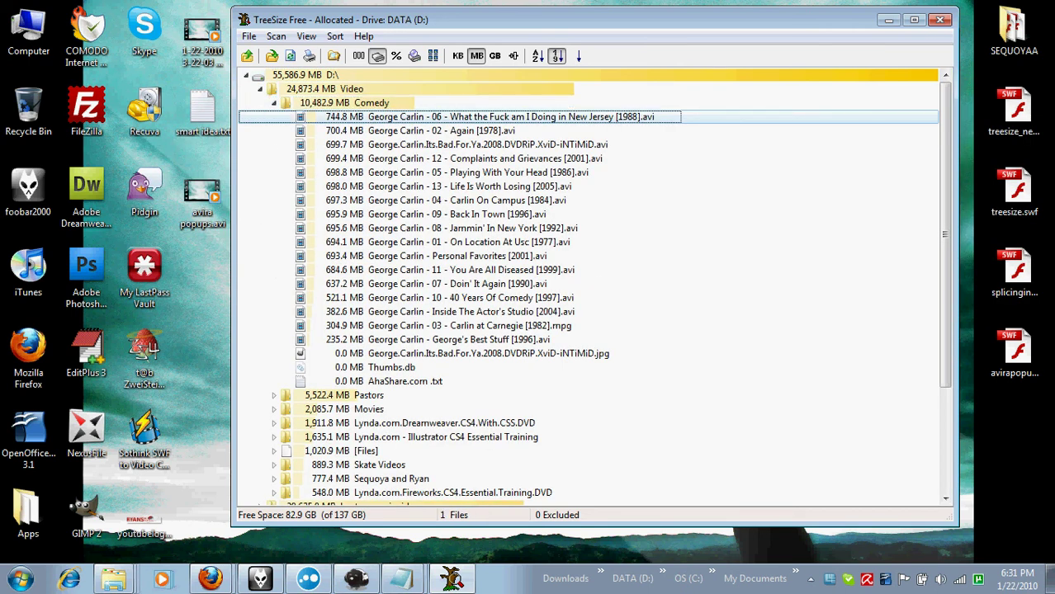
left_click(404, 381)
key("Left")
key("Left")
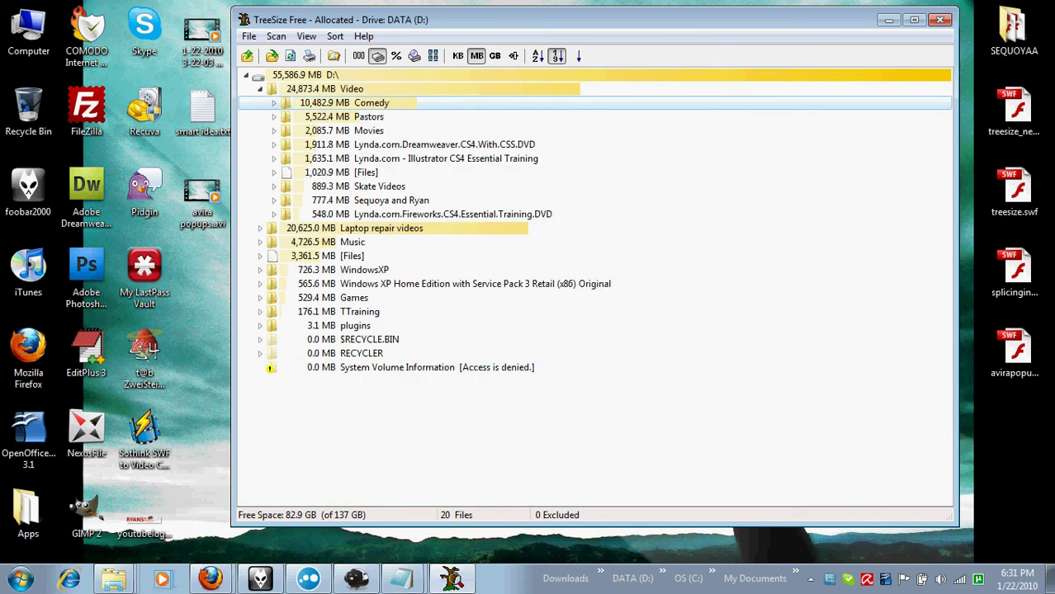
key("Left")
key("Left")
key("Left")
key("Left")
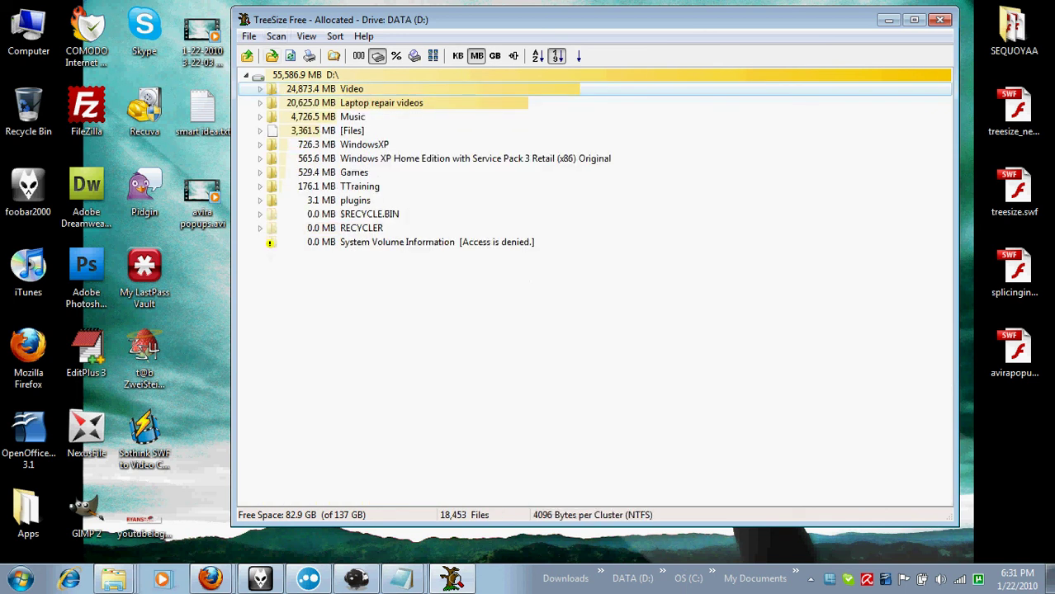
key("Right")
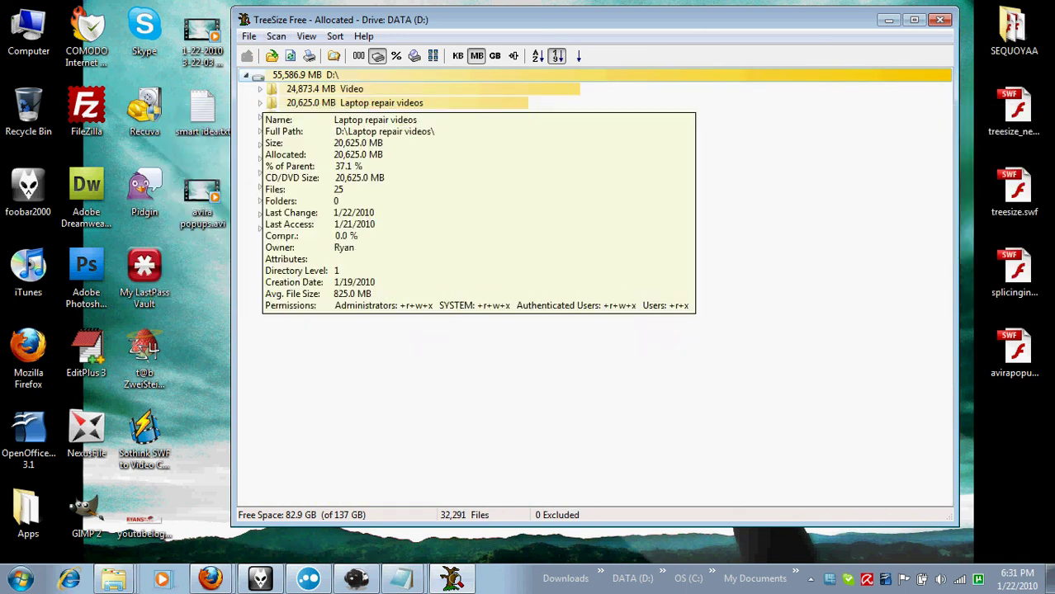
mouse_move(350, 88)
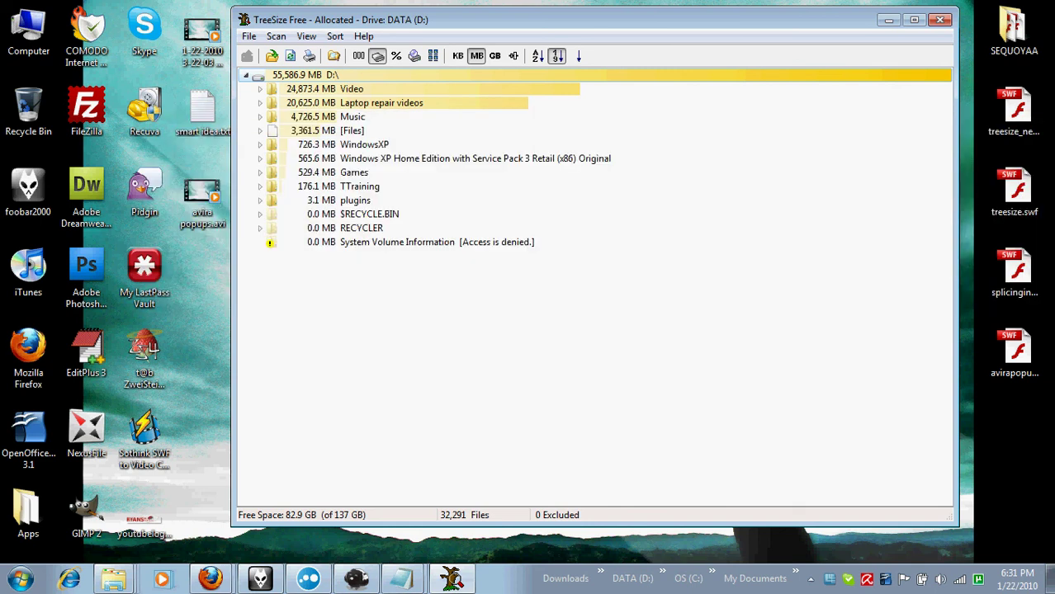